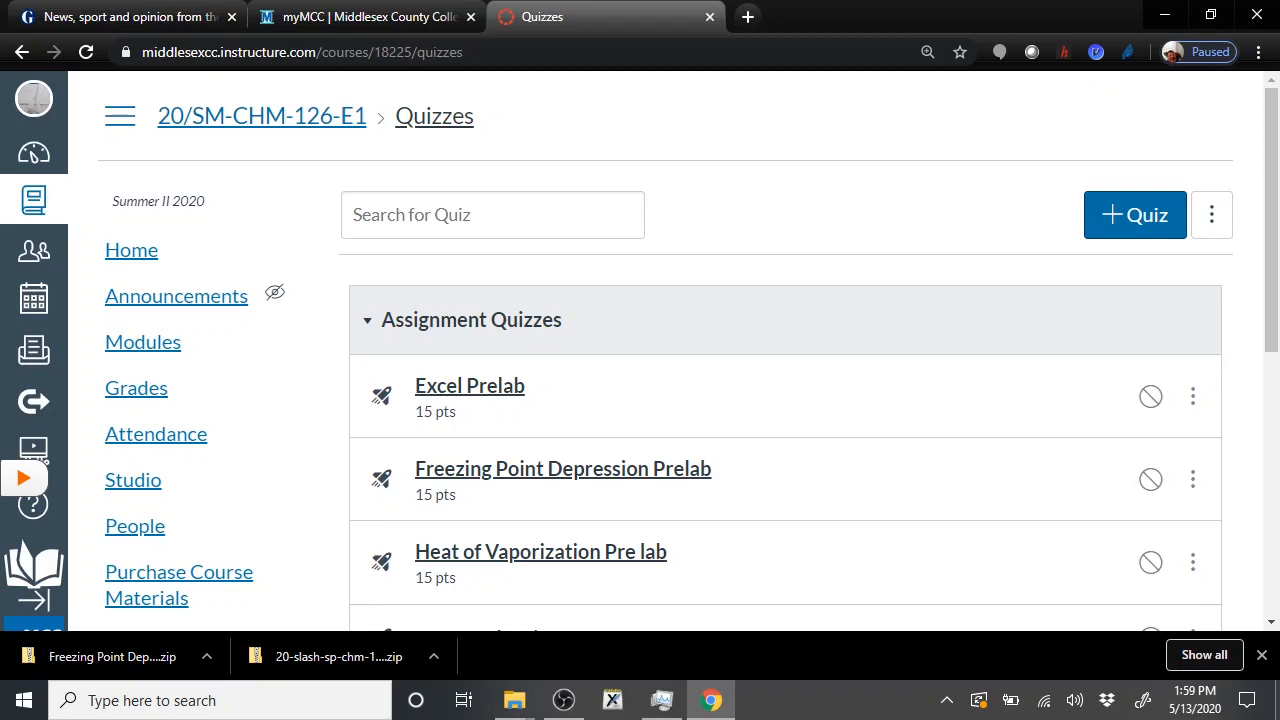
- Open the Heat of Vaporization Pre lab quiz and look through its questions
left_click(540, 552)
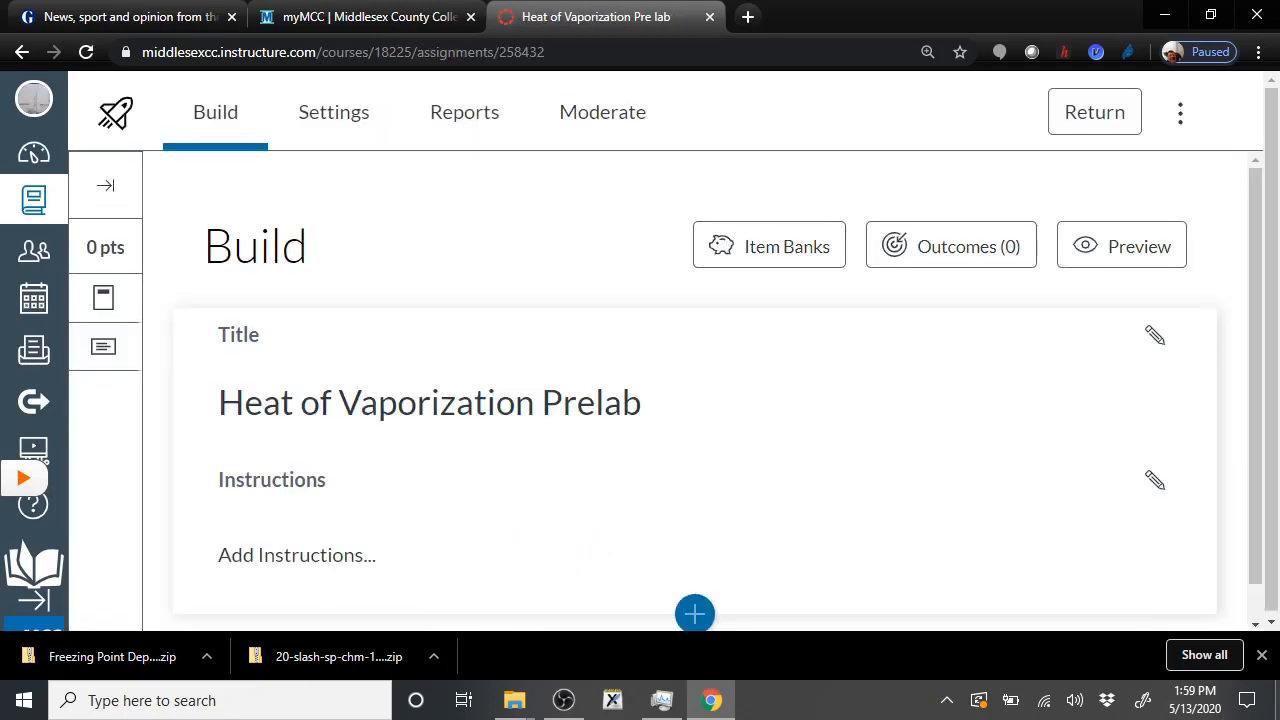
scroll(695, 390, "down", 10)
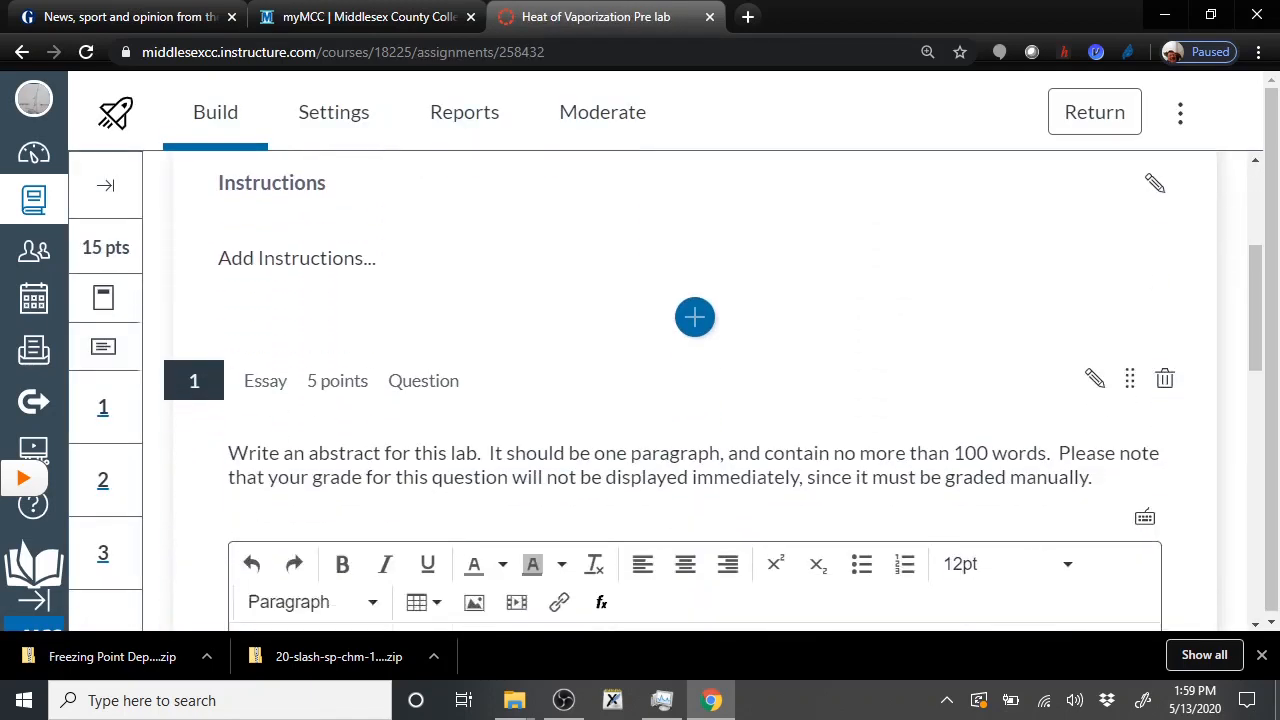
scroll(695, 390, "down", 3)
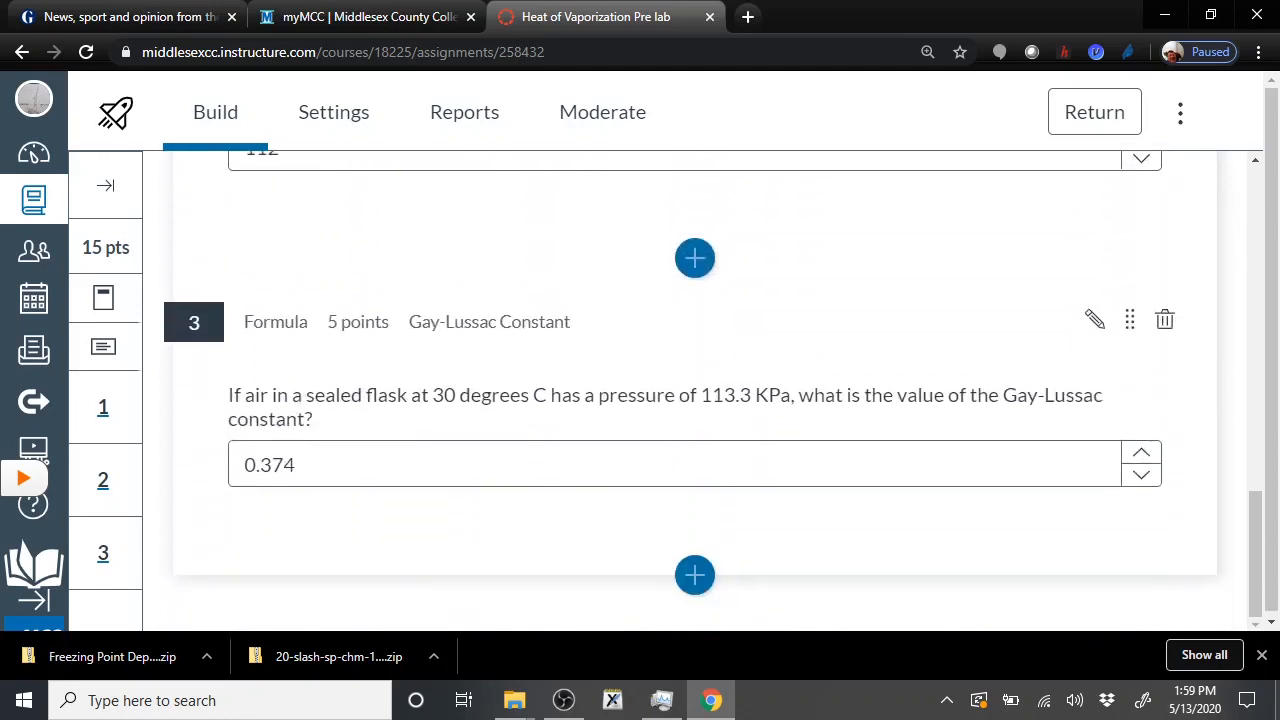
scroll(695, 390, "up", 10)
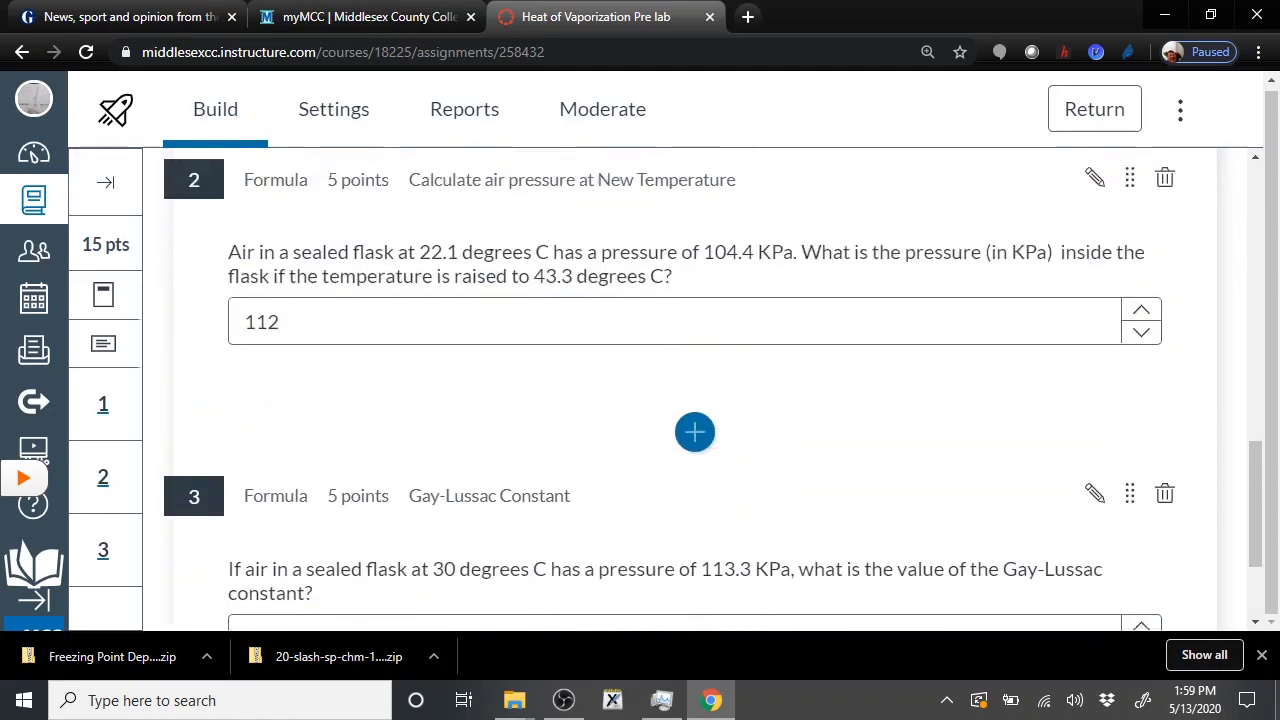
scroll(695, 390, "up", 2)
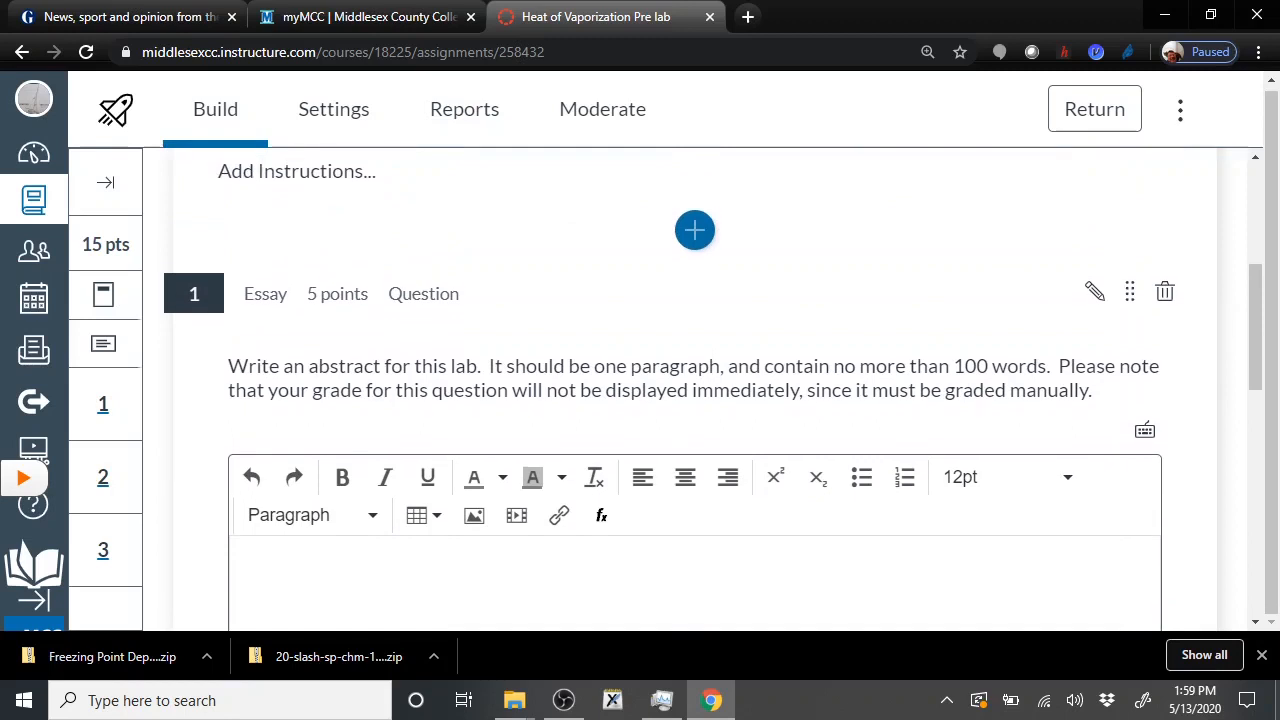
- Add the abstract essay question to a new item bank titled "Heat of Vaporization Prelab" and finish editing the question
left_click(1095, 292)
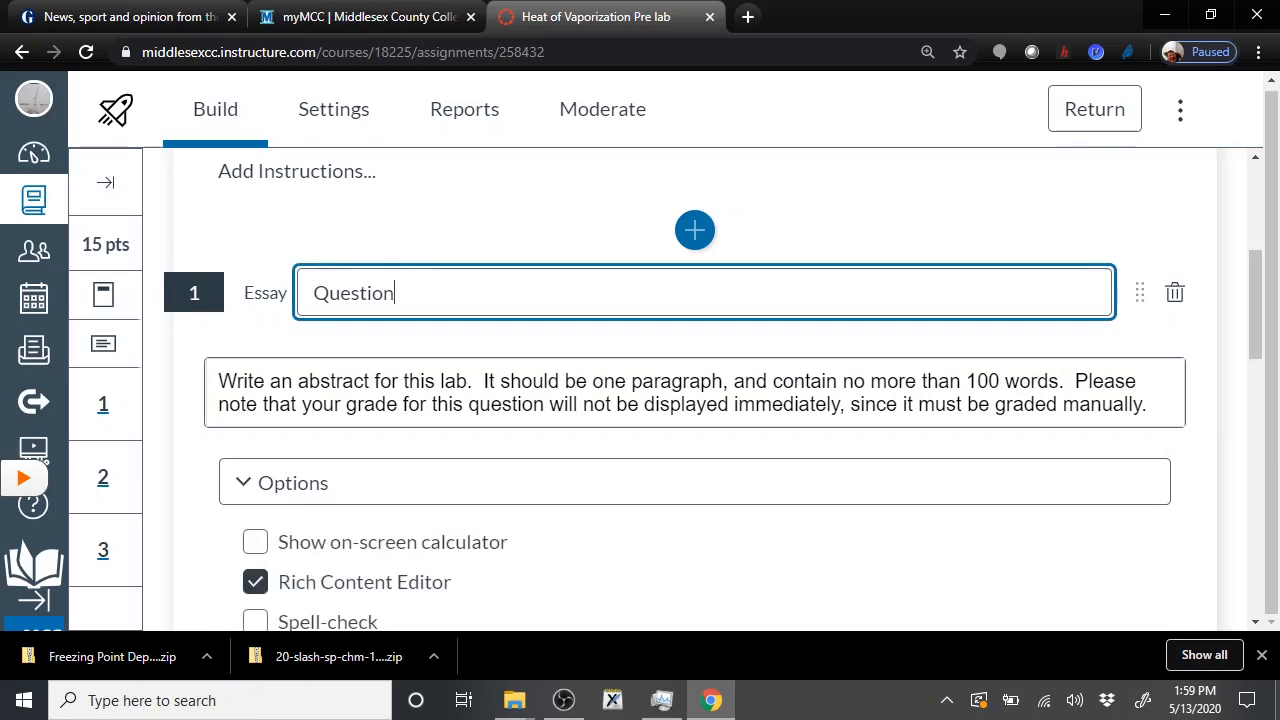
scroll(695, 390, "down", 5)
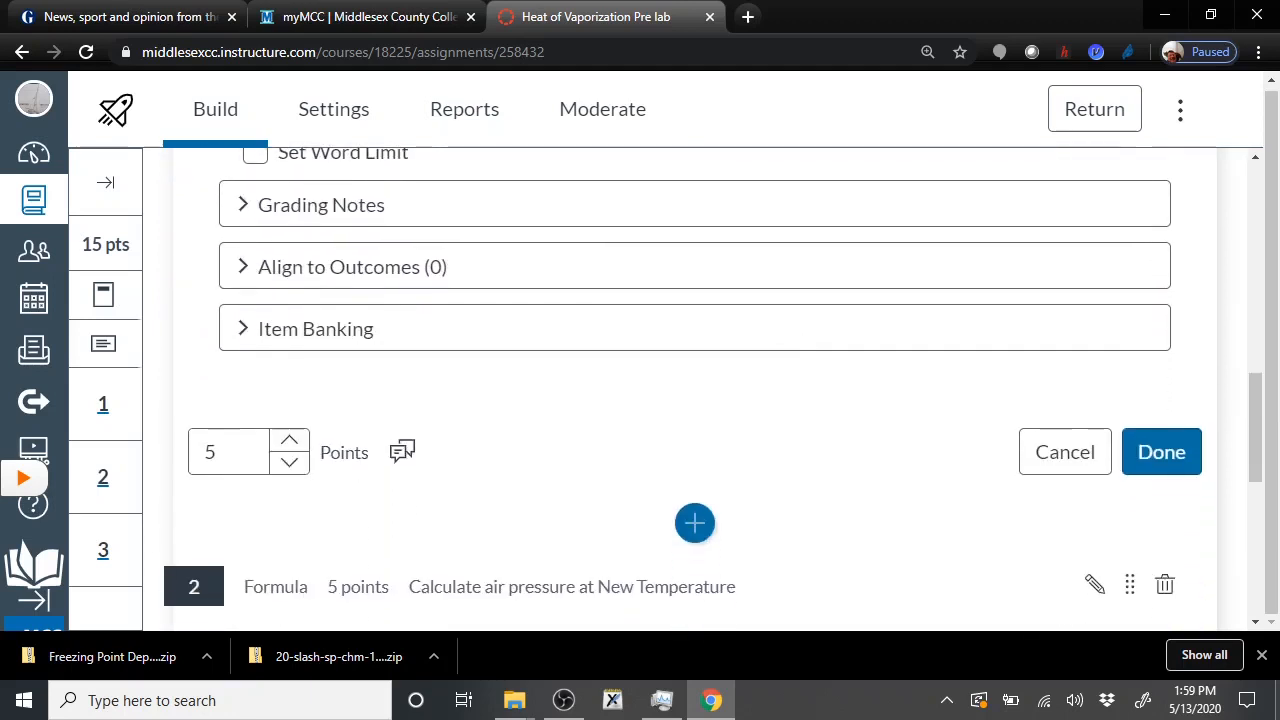
left_click(316, 329)
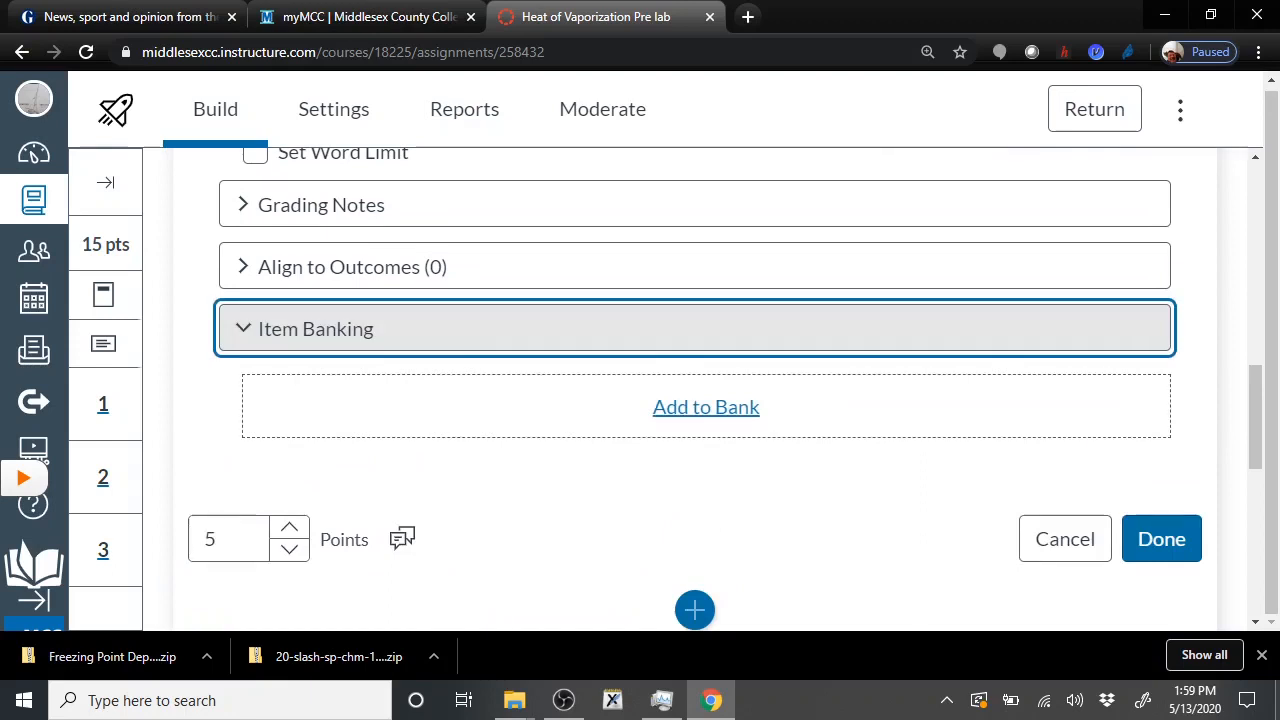
left_click(706, 407)
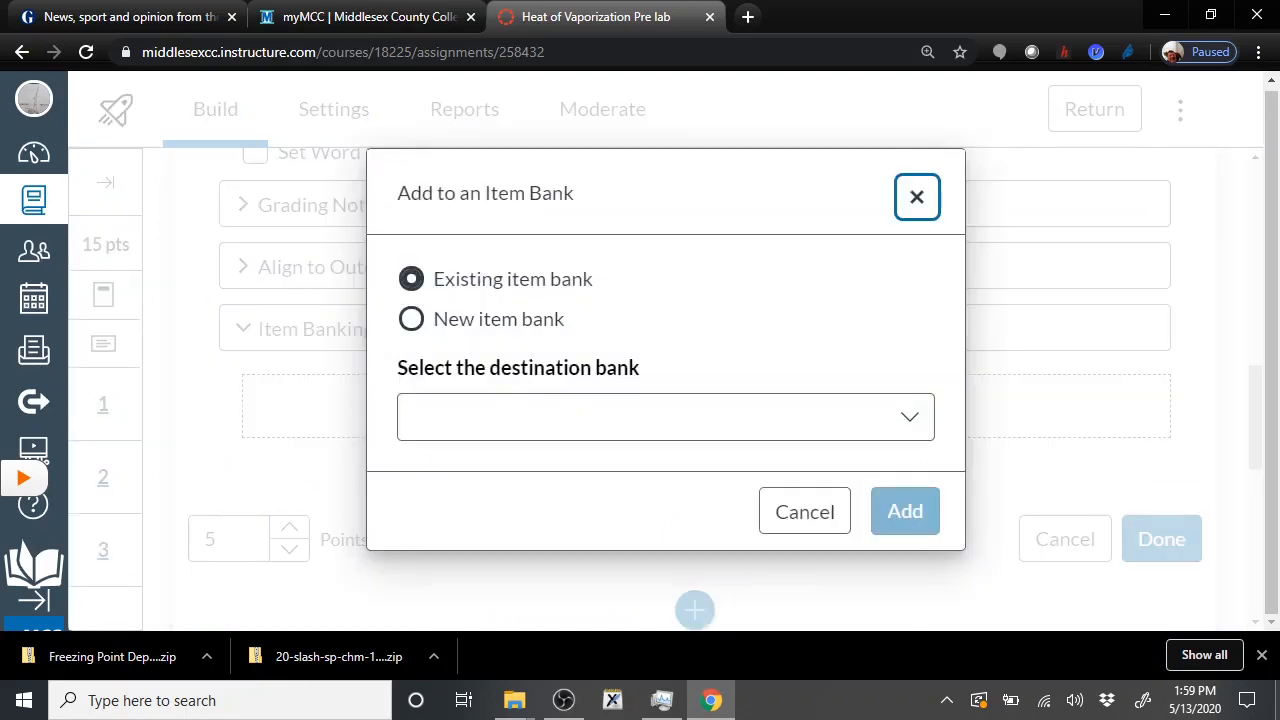
left_click(411, 319)
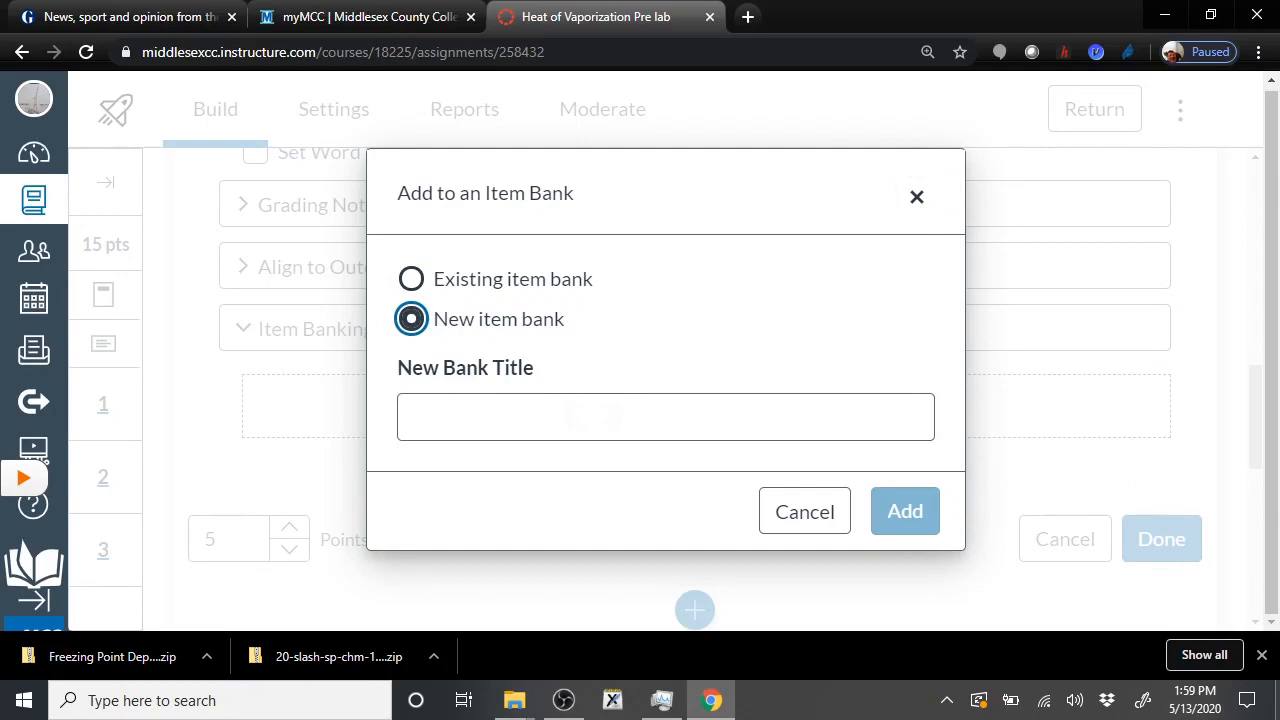
left_click(595, 416)
type("He")
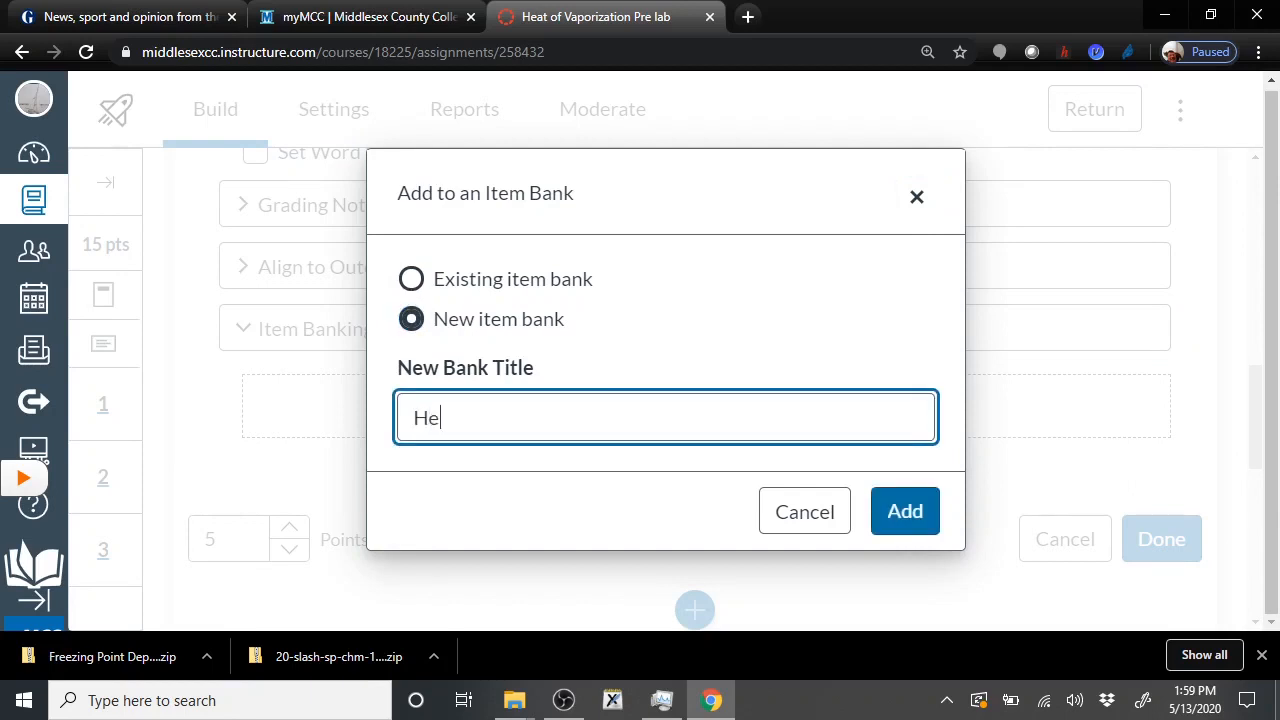
type("at of Vaporiz")
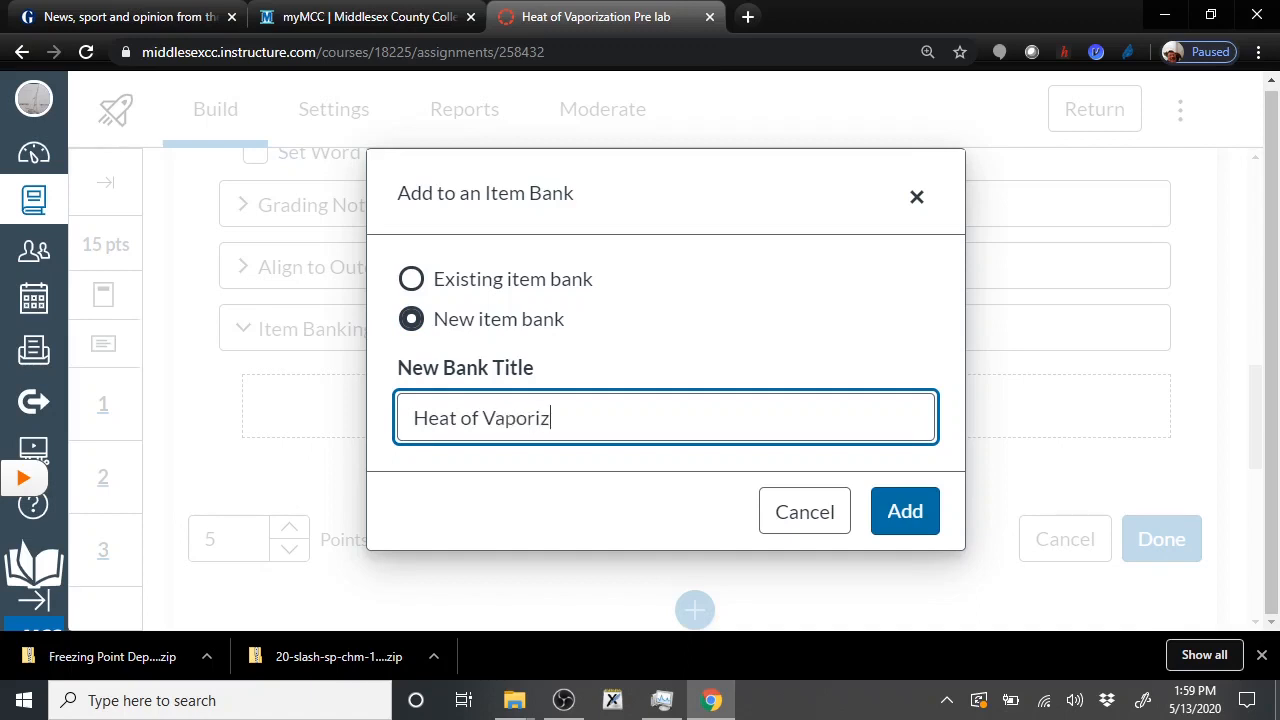
type("ation Prelab")
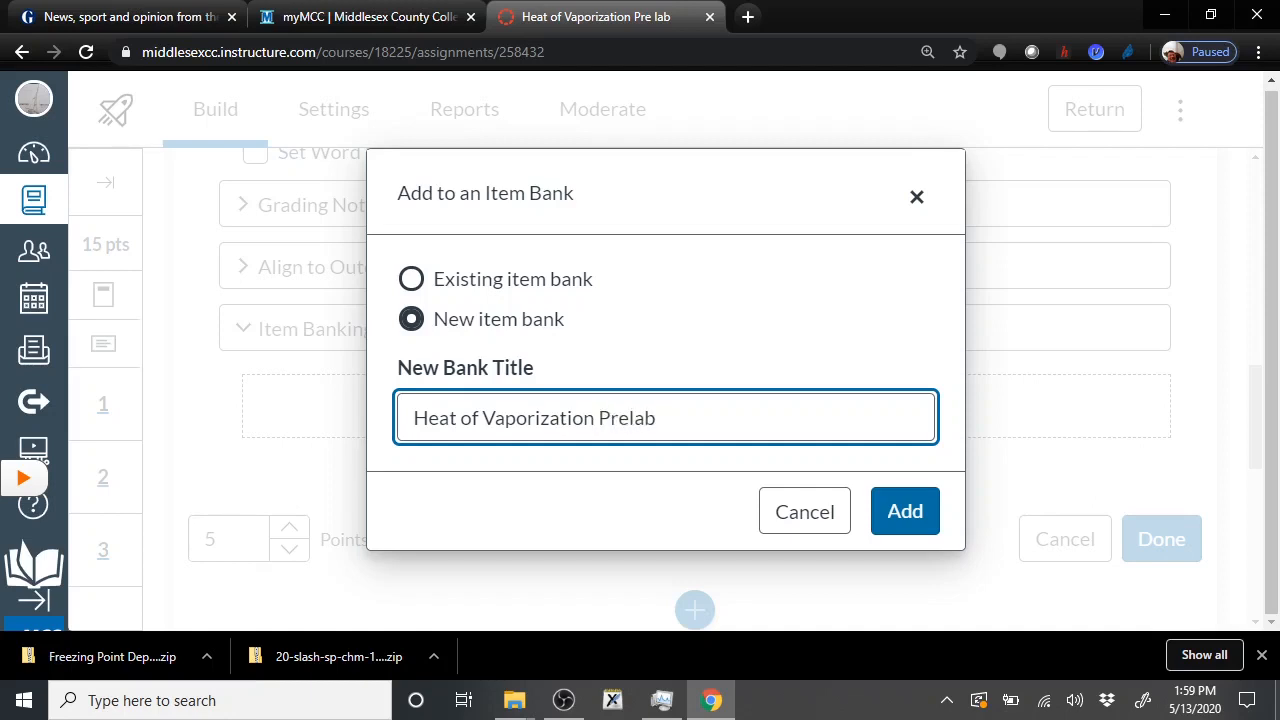
left_click(905, 511)
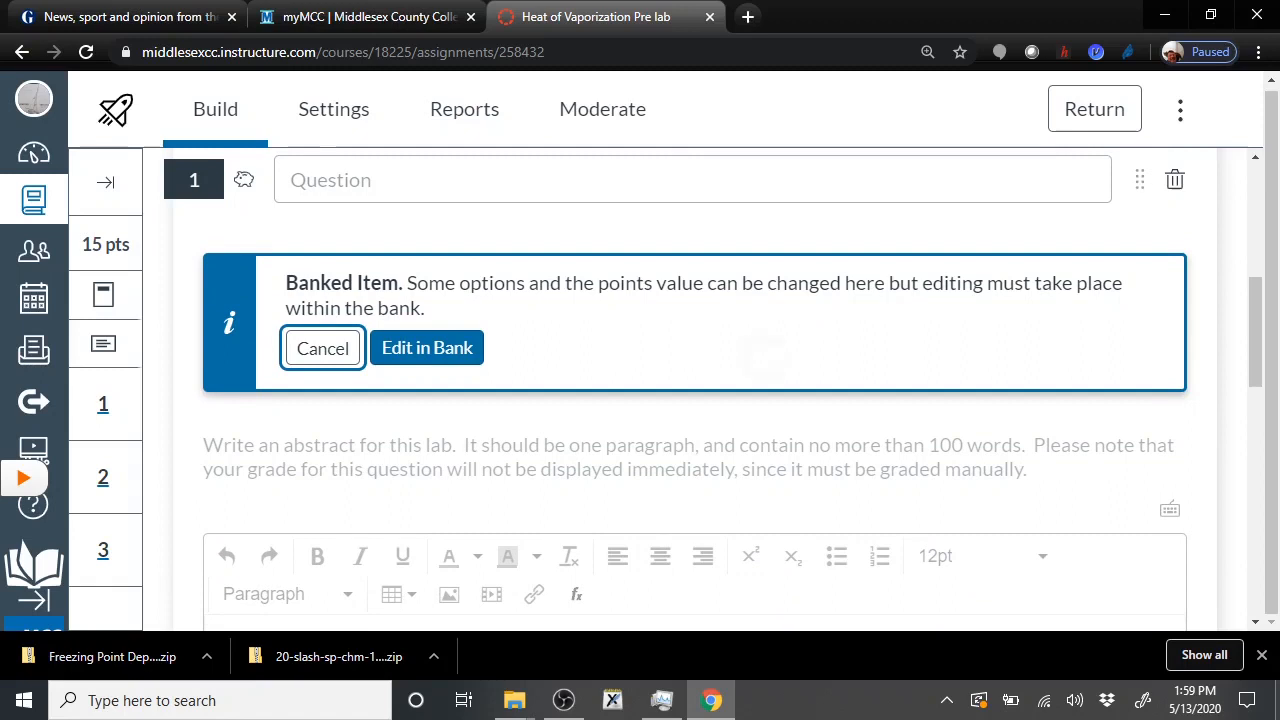
scroll(713, 380, "down", 4)
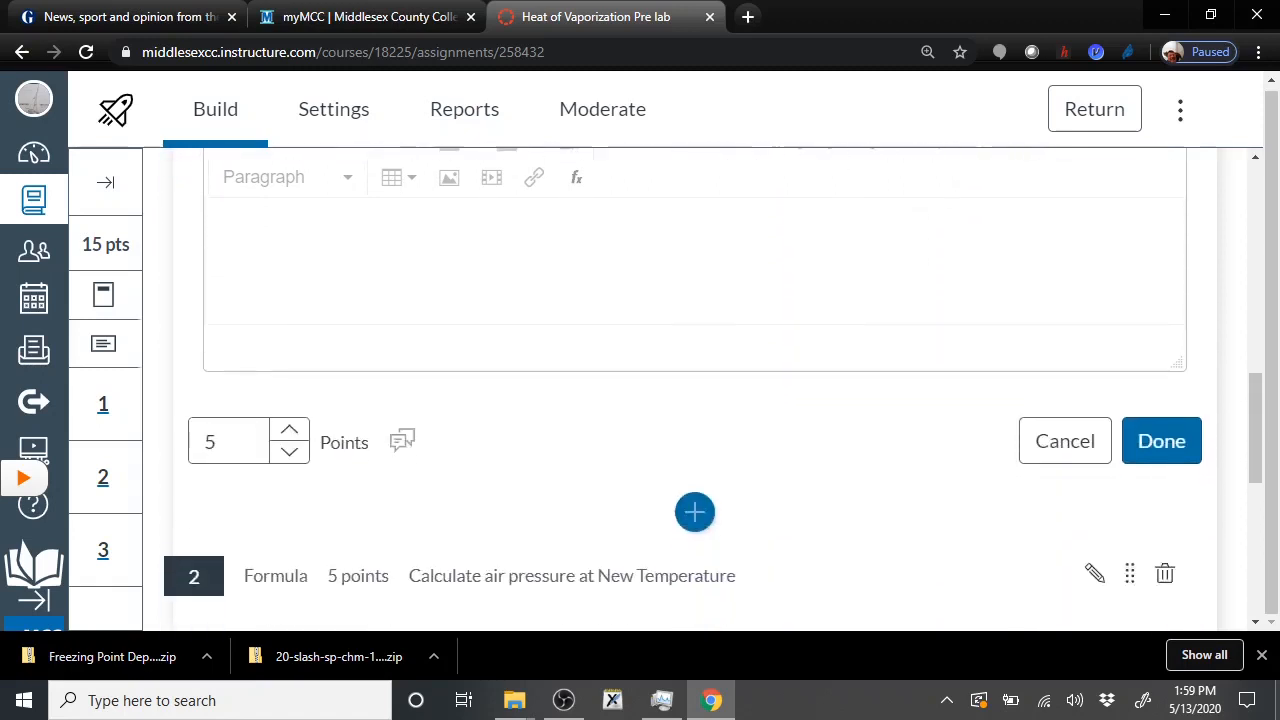
left_click(1161, 419)
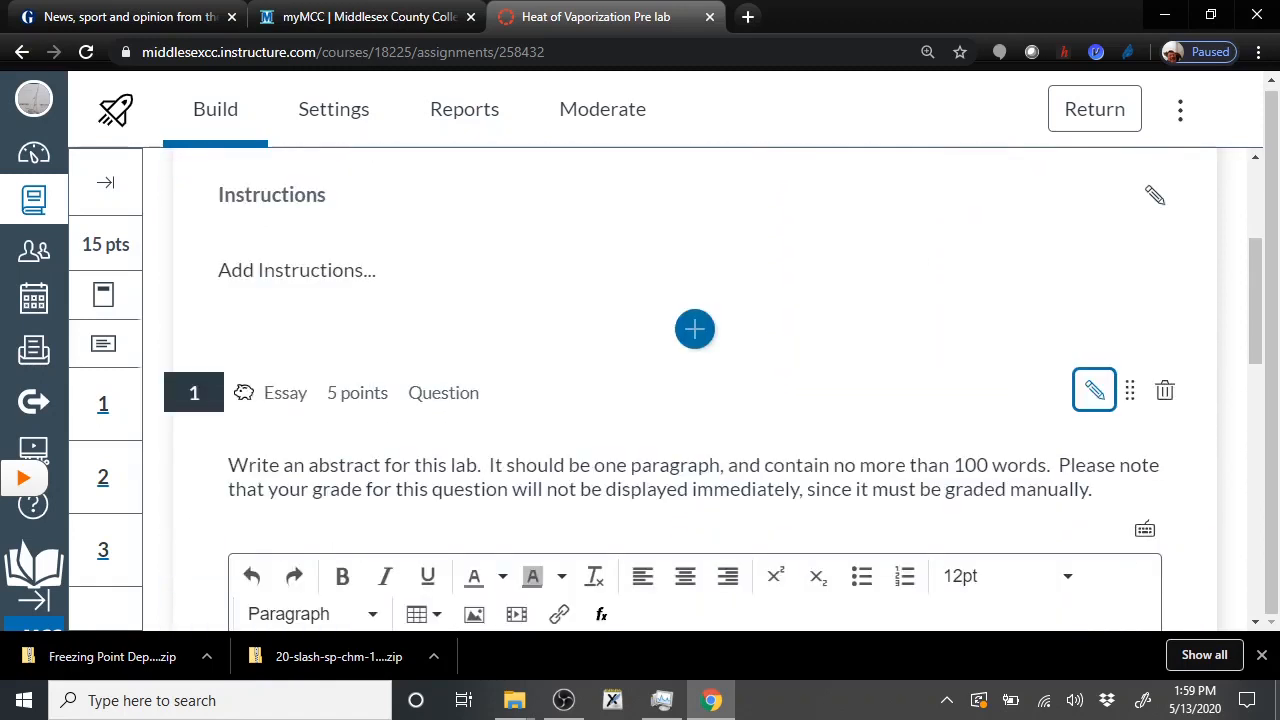
- Open the formula question "Calculate air pressure at New Temperature" for editing and expand its Item Banking section
scroll(713, 380, "down", 6)
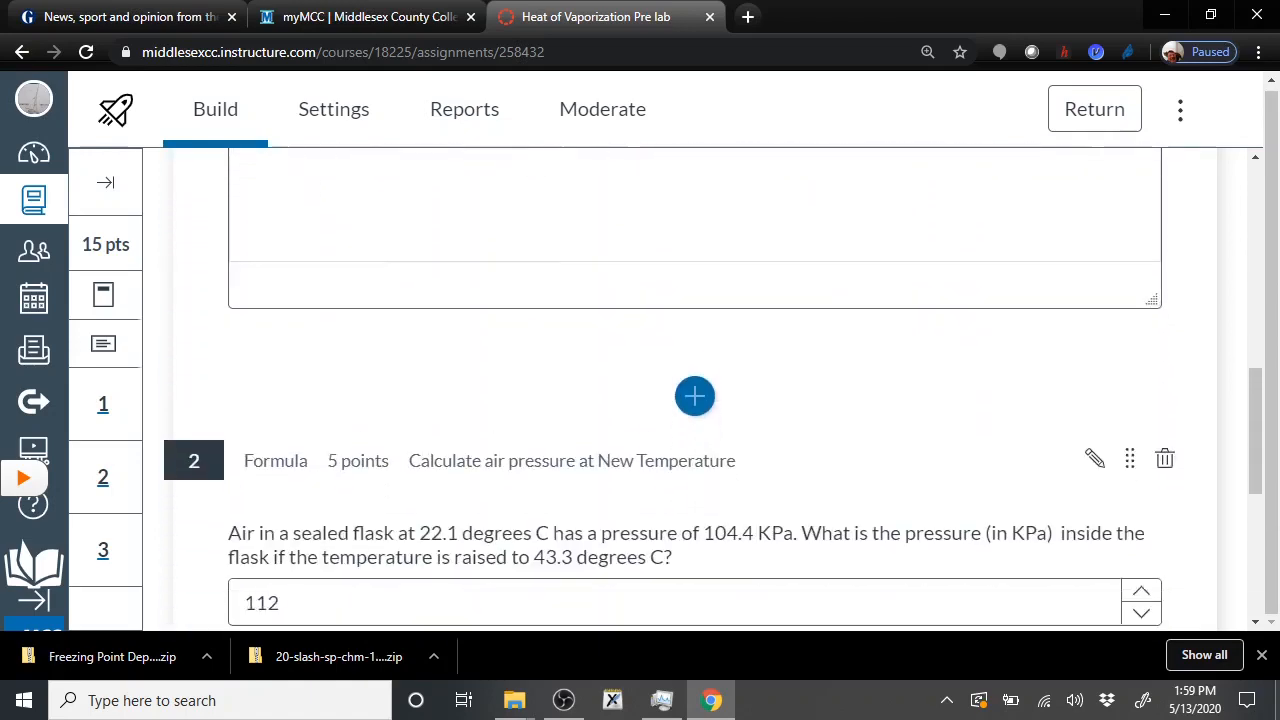
scroll(713, 380, "down", 1)
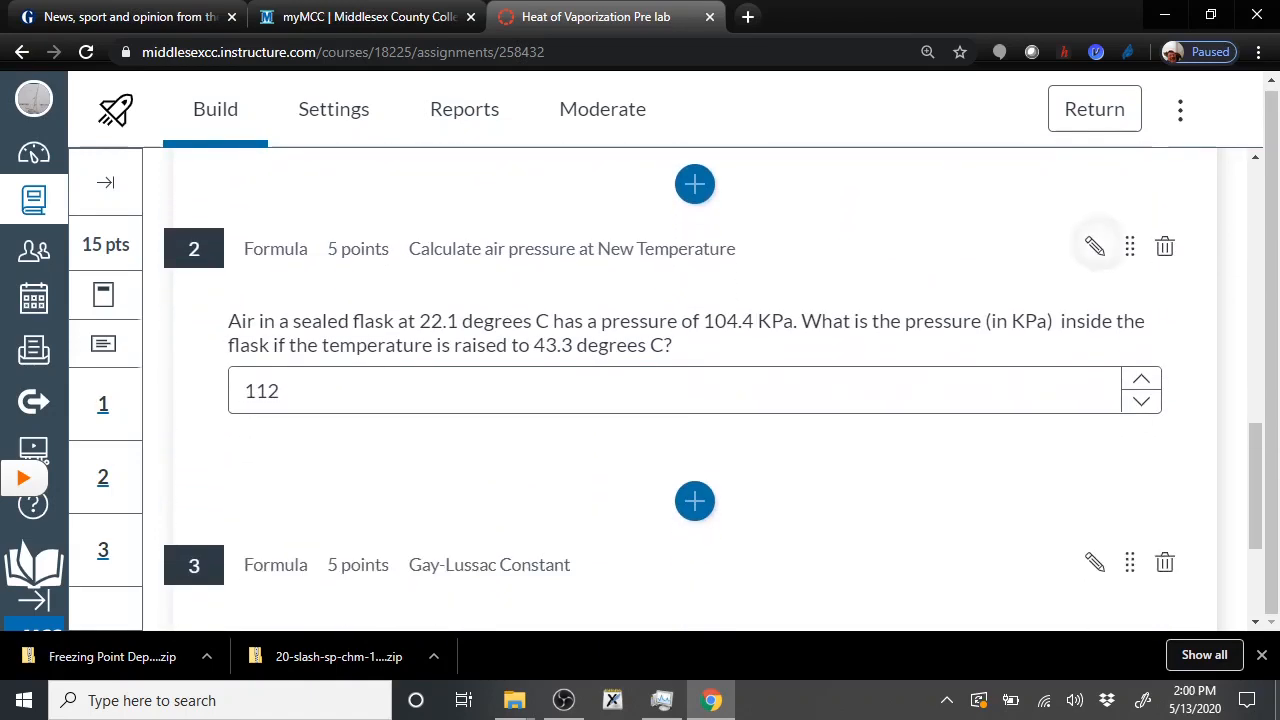
left_click(1095, 247)
scroll(713, 380, "down", 14)
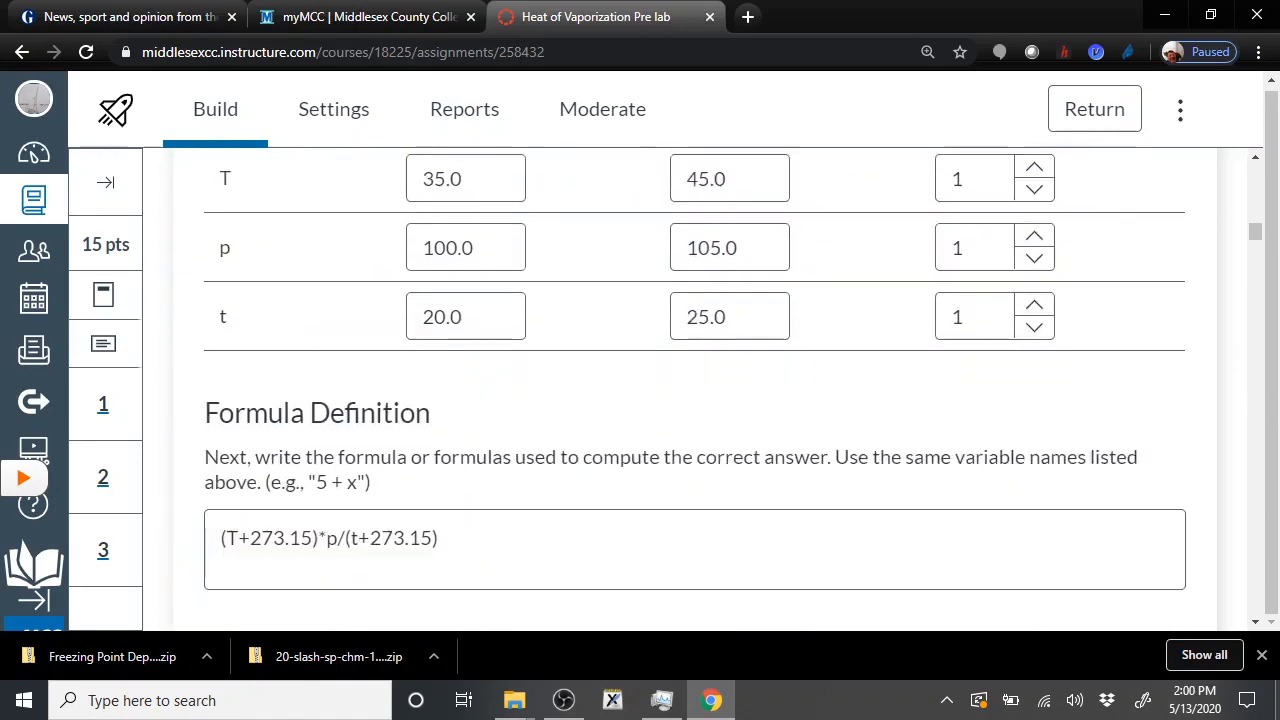
scroll(713, 388, "down", 20)
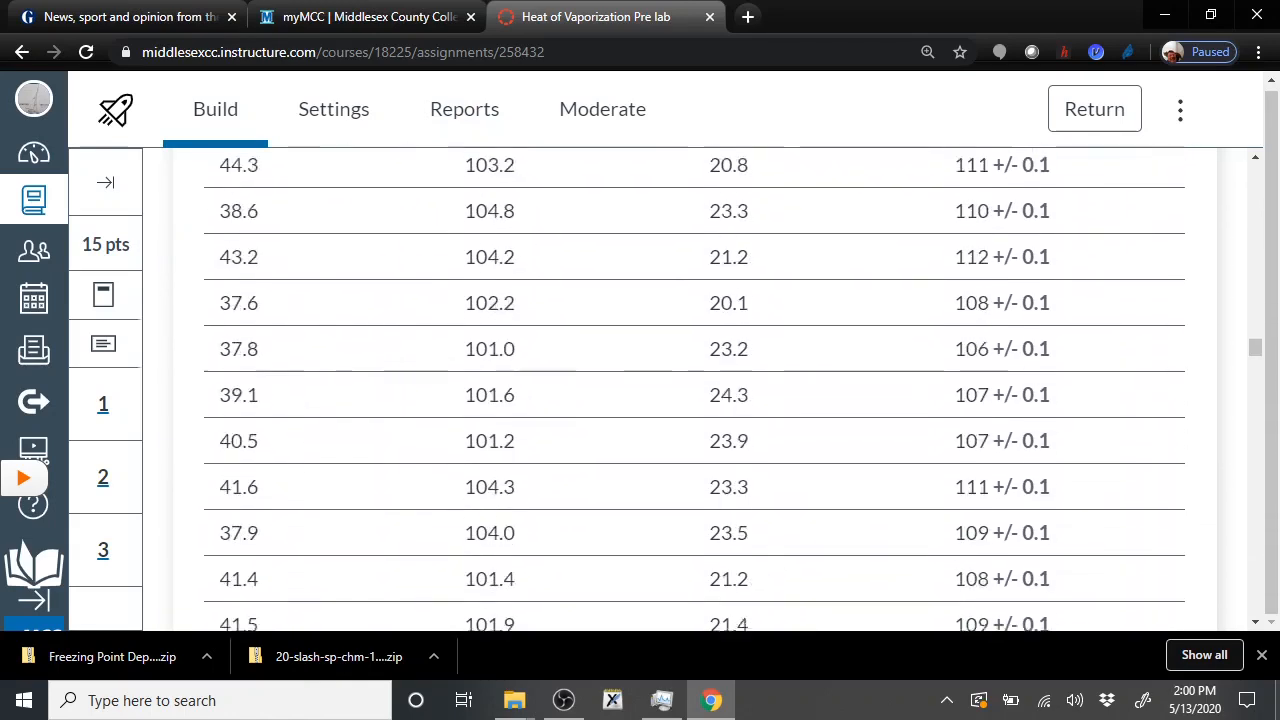
scroll(713, 388, "down", 20)
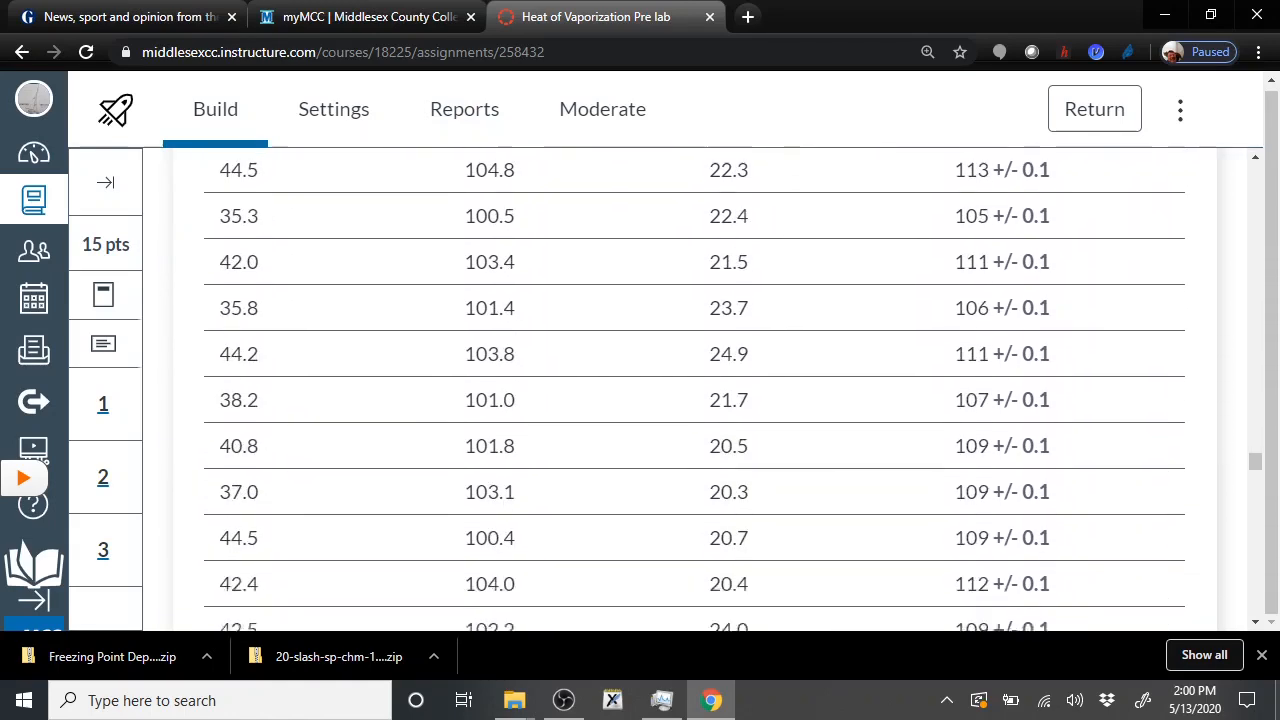
scroll(694, 388, "down", 20)
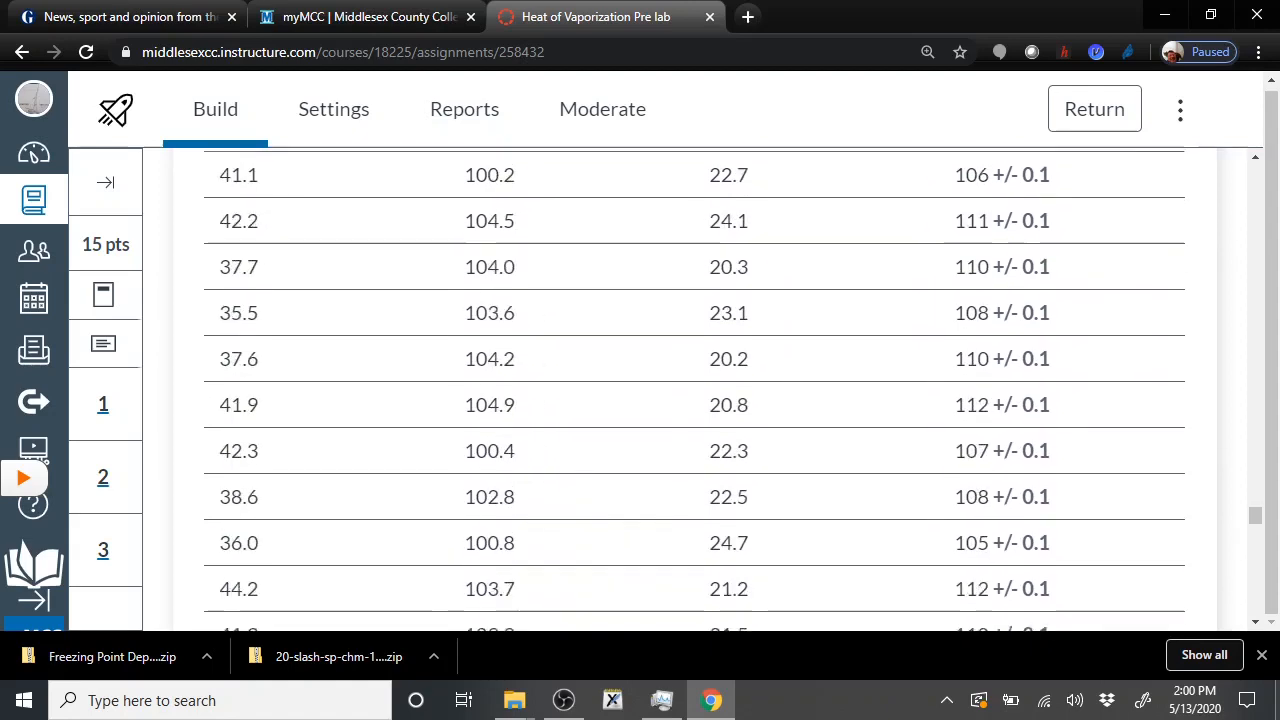
scroll(694, 388, "down", 20)
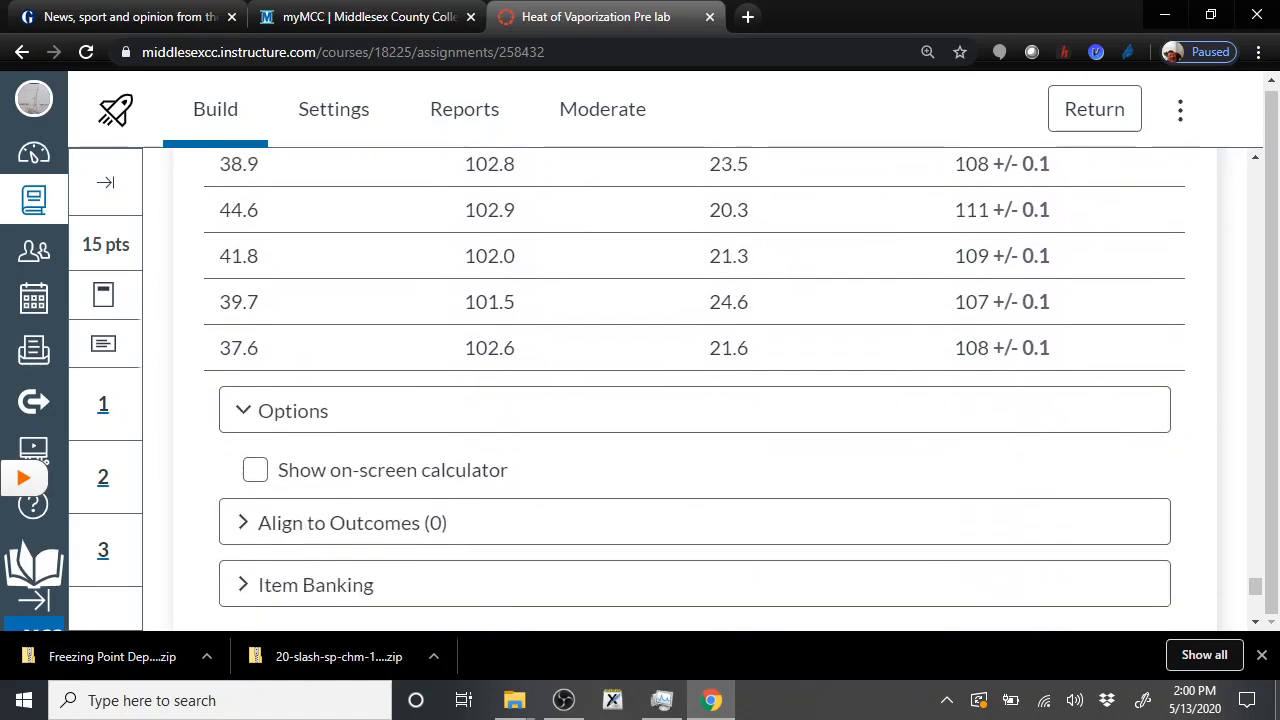
scroll(694, 388, "down", 2)
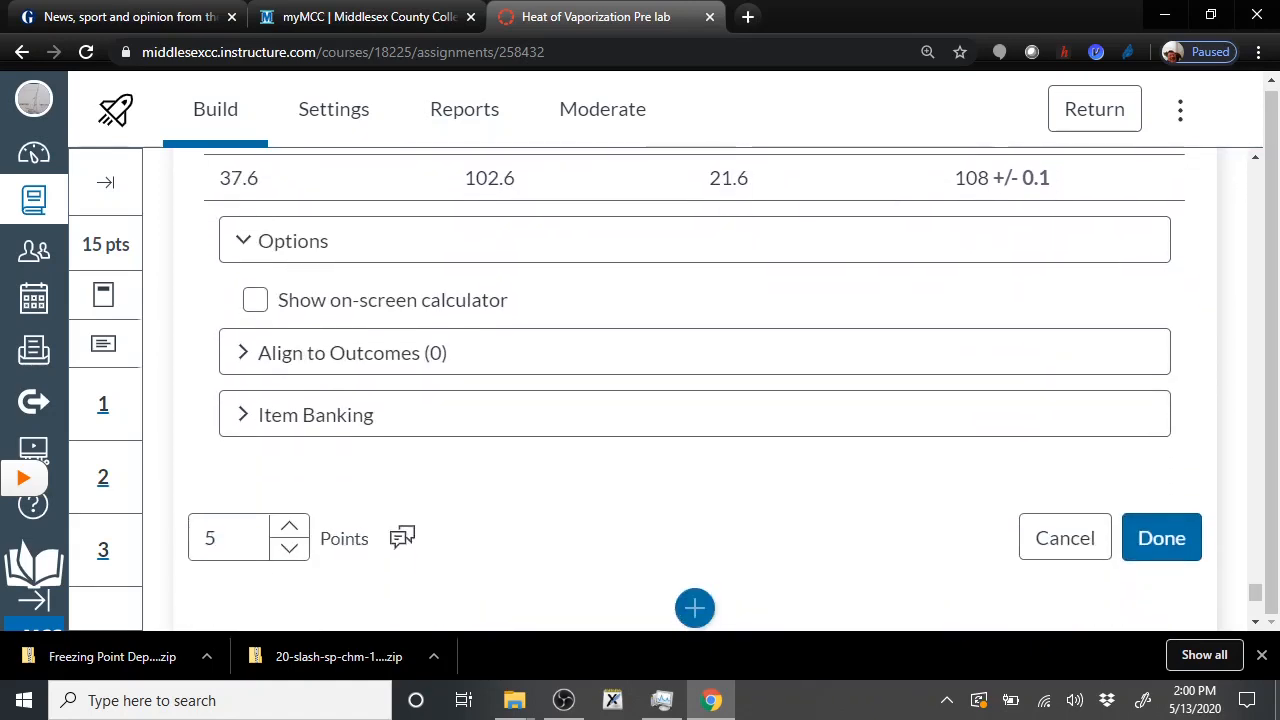
left_click(315, 414)
- Add the air pressure question to the existing item bank "Heat of Vaporization Prelab" and finish editing the question
left_click(651, 491)
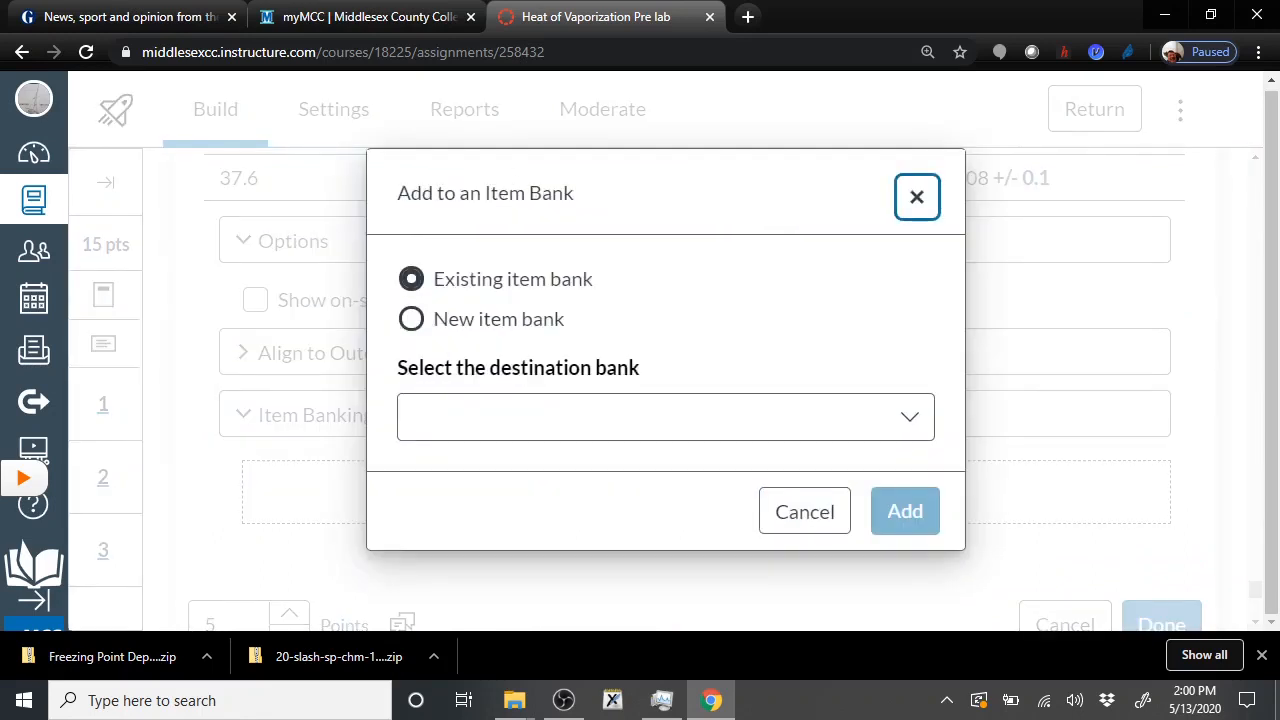
left_click(909, 417)
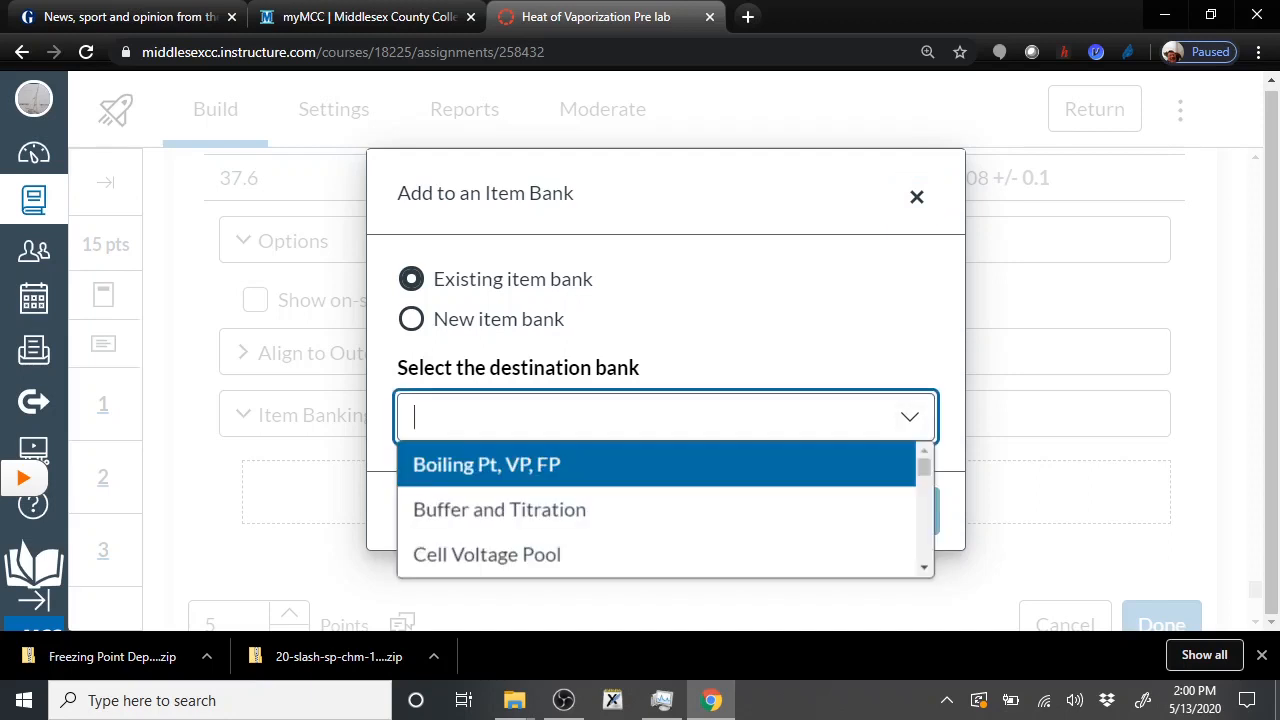
scroll(665, 510, "down", 3)
scroll(665, 510, "down", 6)
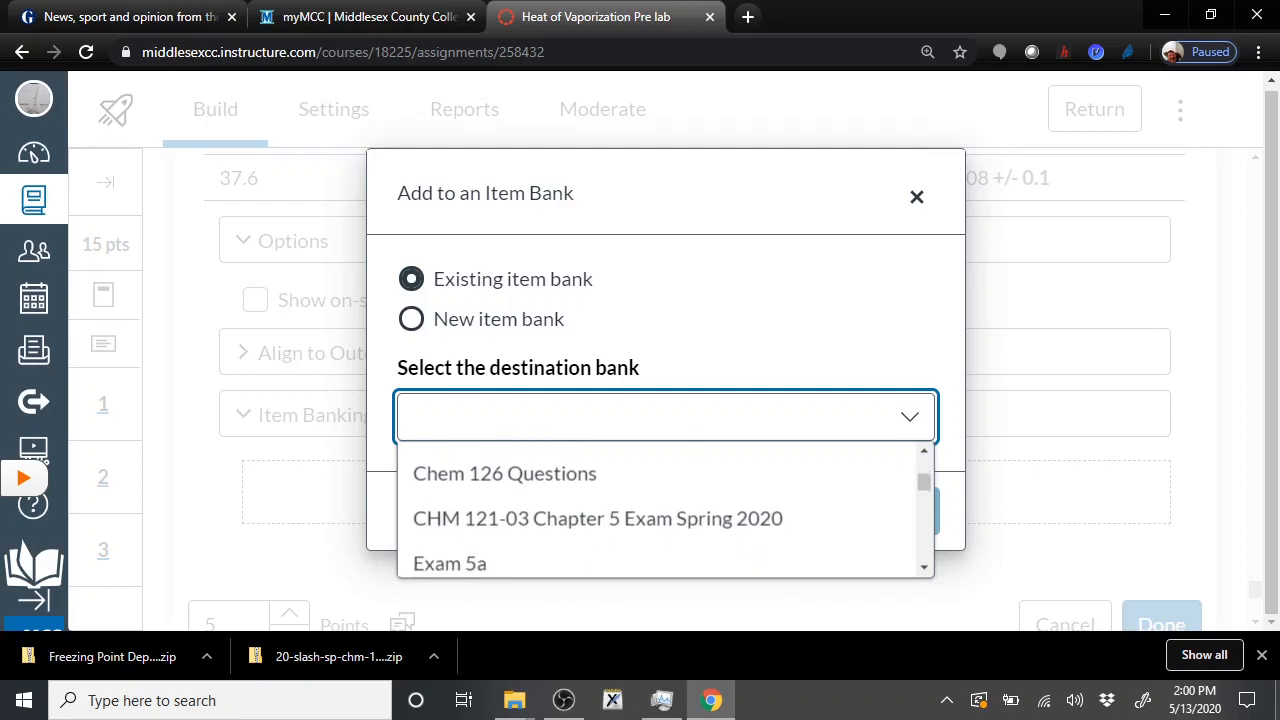
scroll(665, 510, "down", 1)
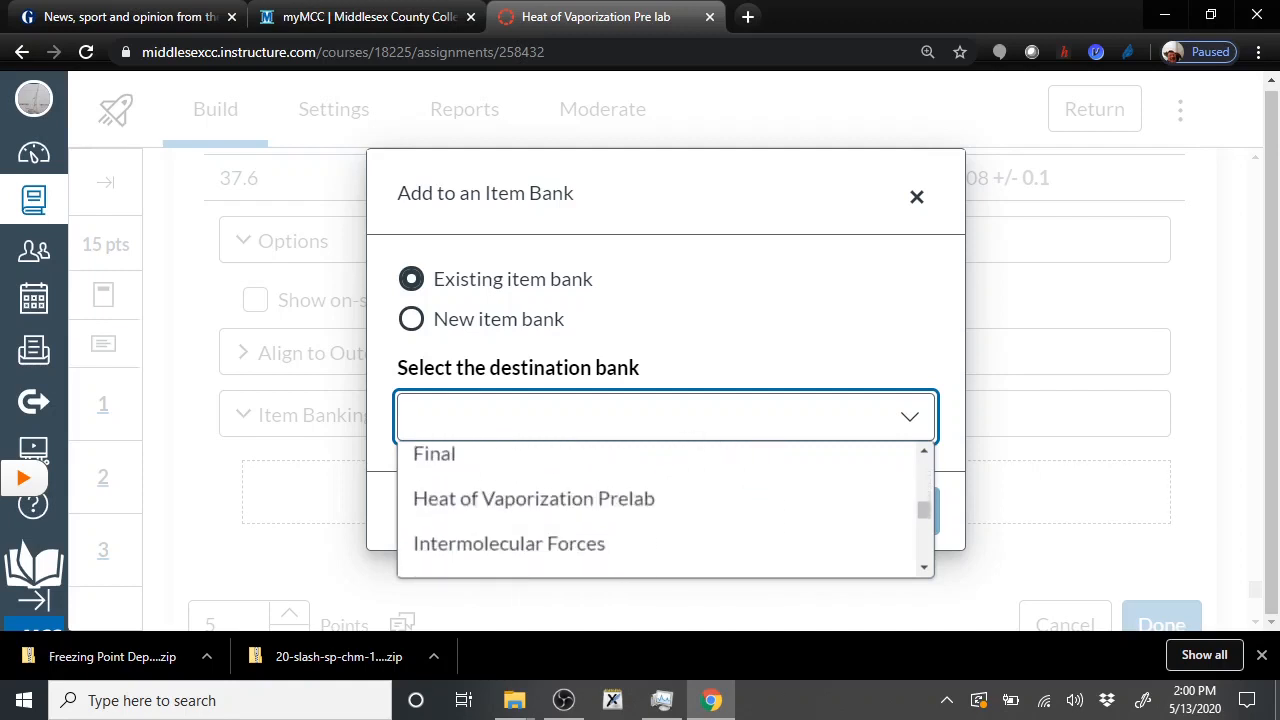
left_click(534, 479)
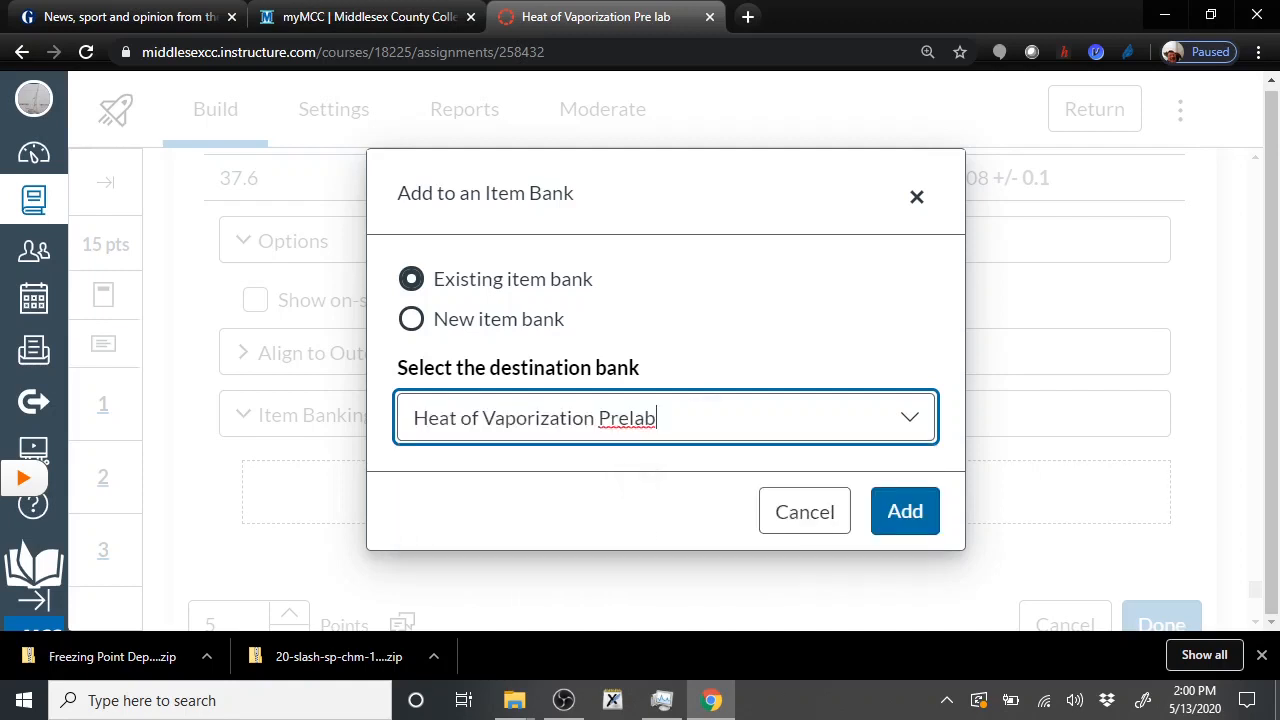
left_click(905, 511)
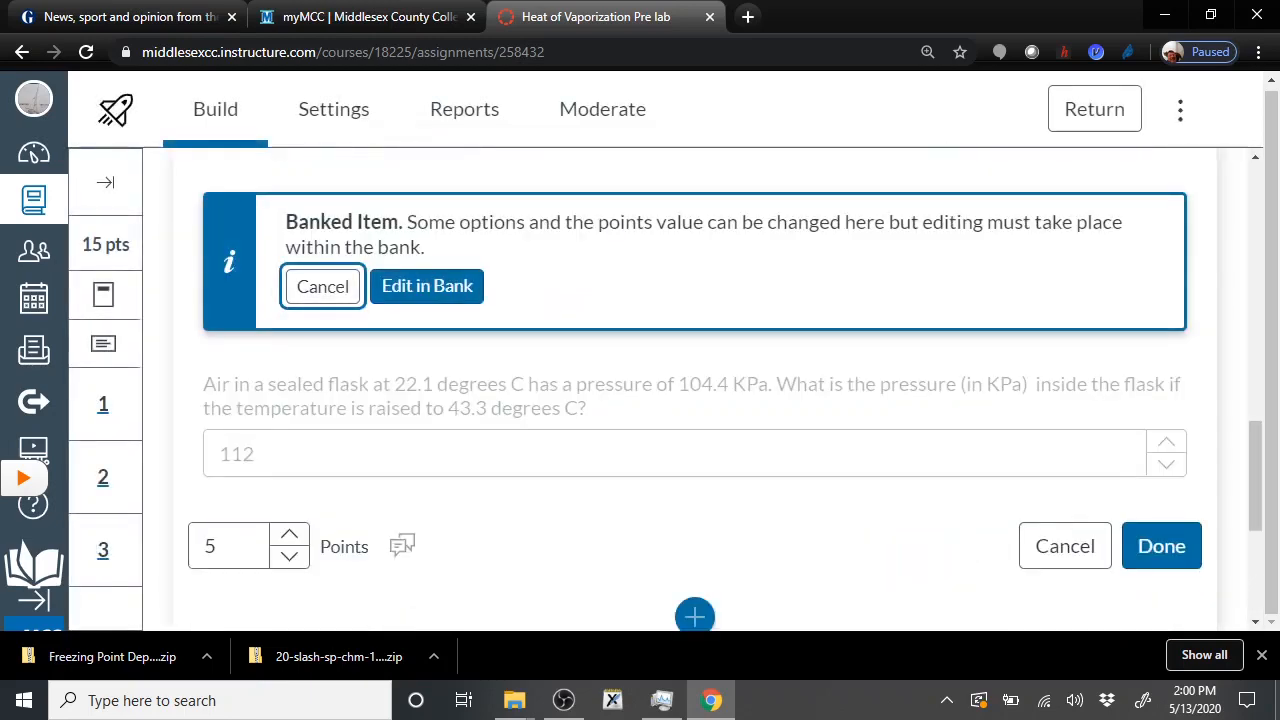
left_click(1161, 546)
- Open the "Gay-Lussac Constant" formula question for editing and expand its Item Banking section
scroll(695, 390, "down", 2)
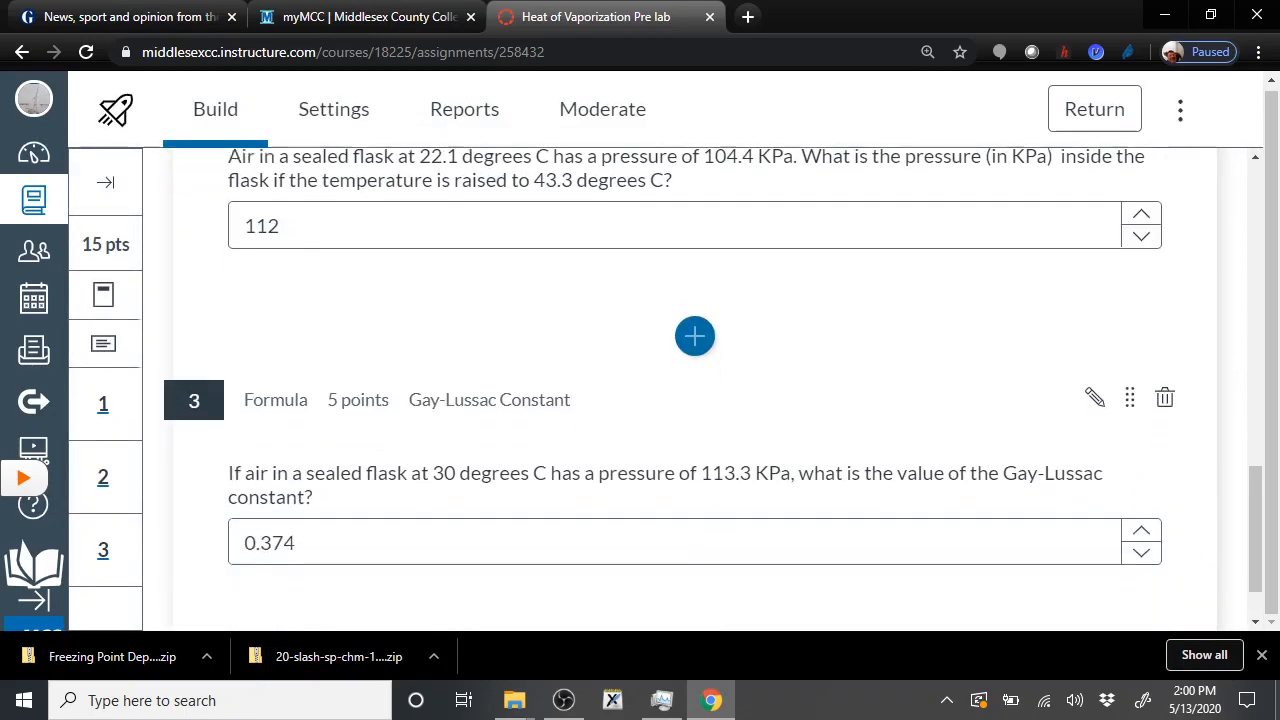
left_click(1095, 316)
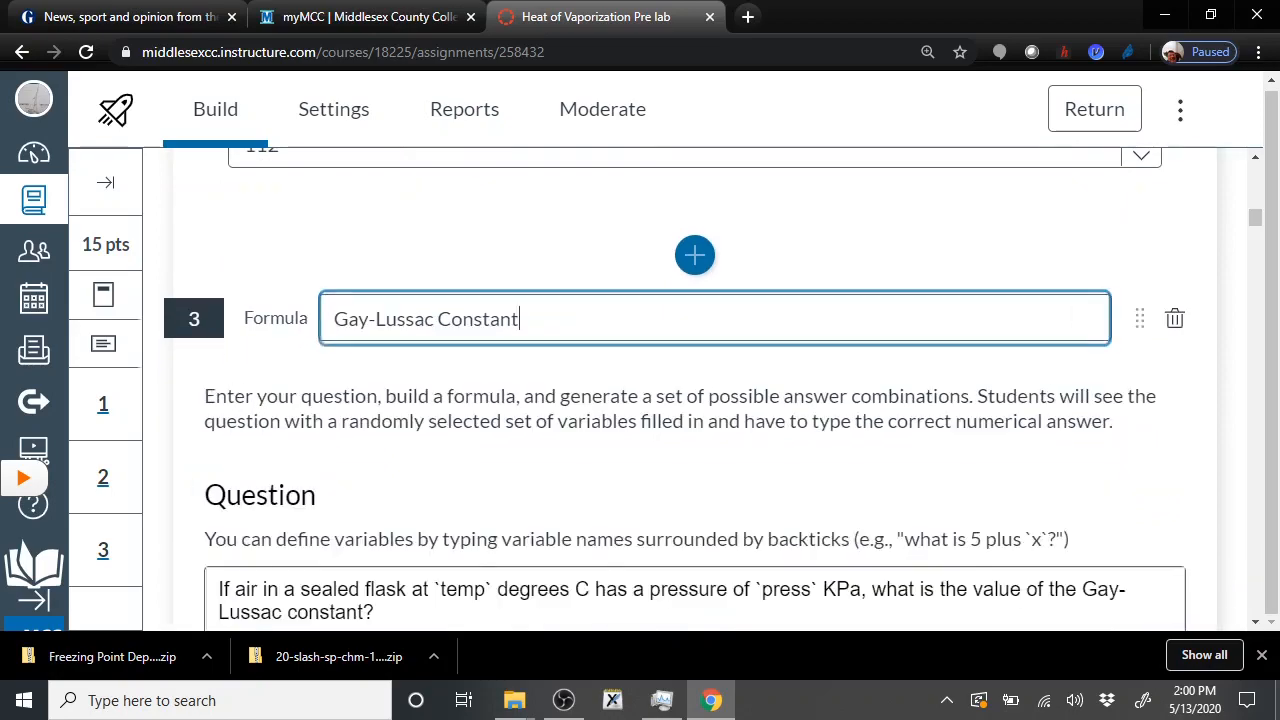
scroll(695, 390, "down", 5)
scroll(695, 390, "down", 15)
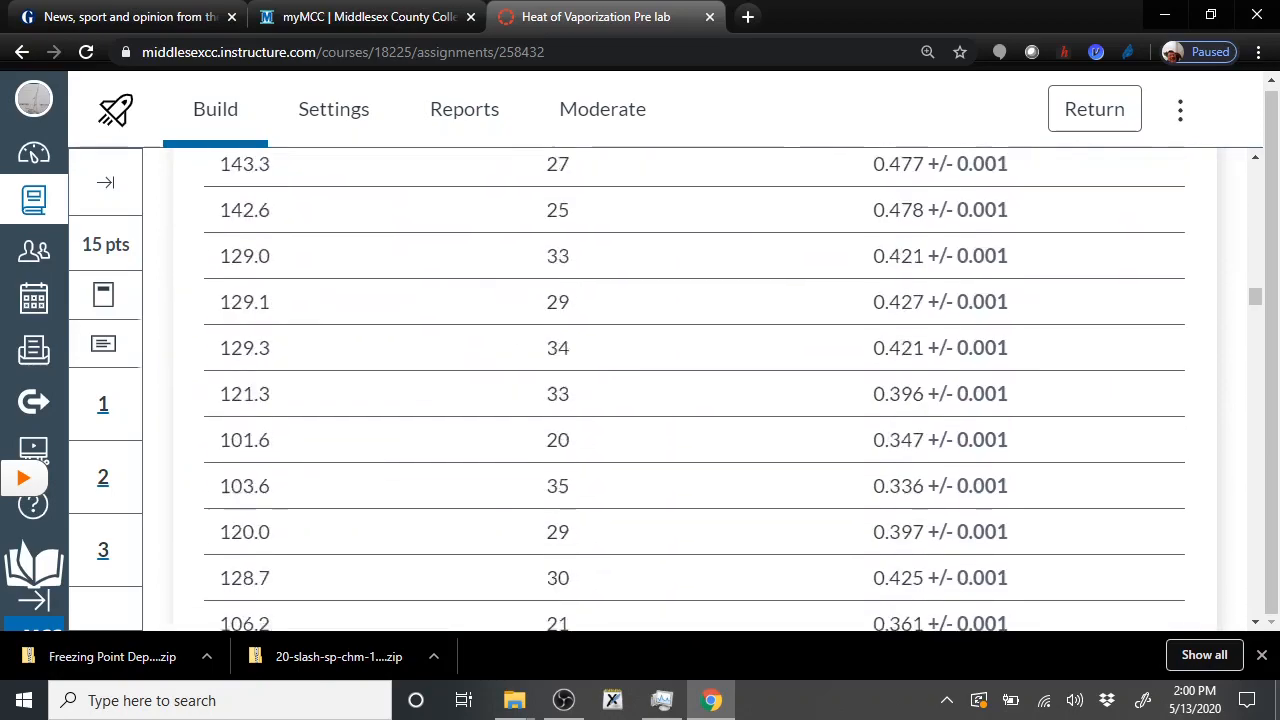
scroll(743, 277, "down", 6)
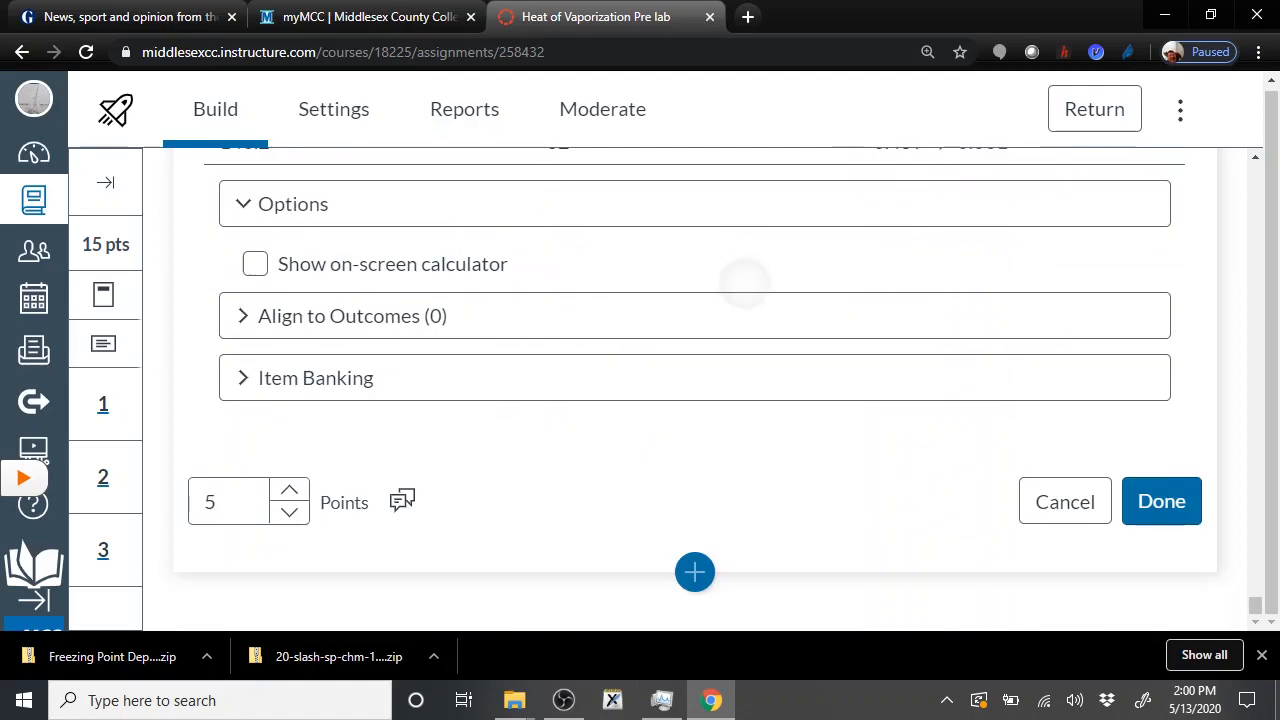
left_click(465, 380)
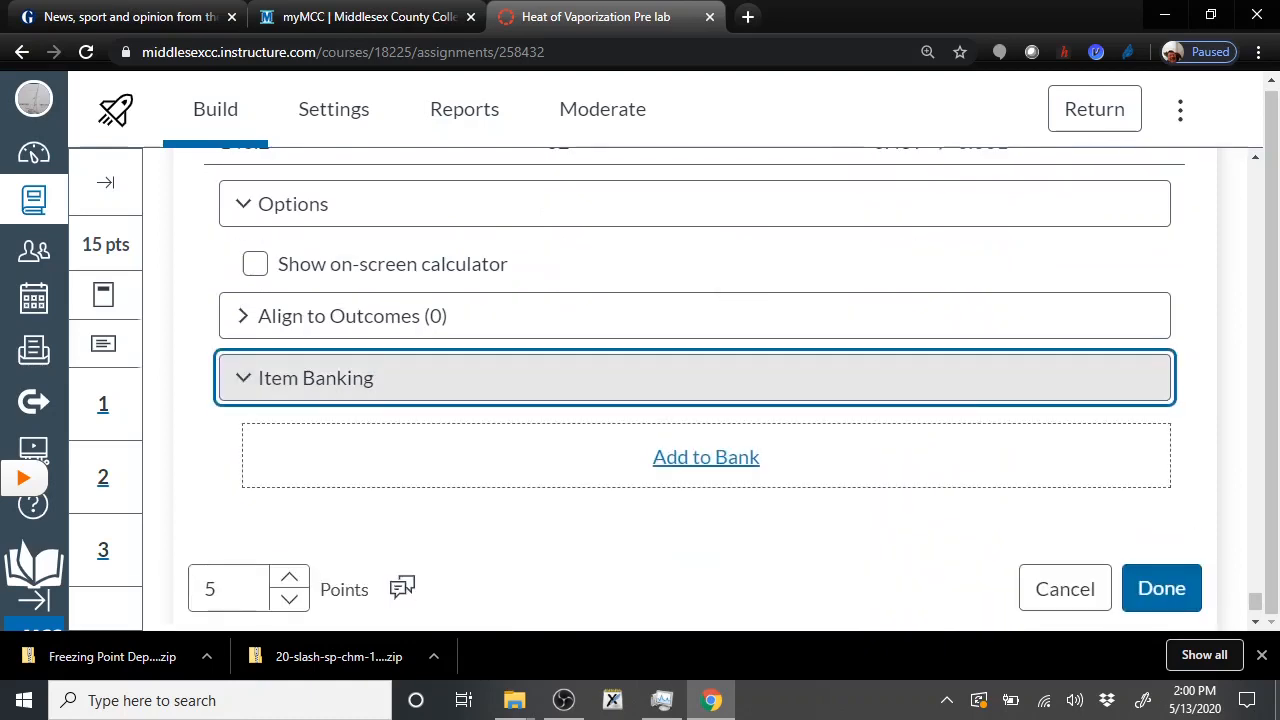
- Add the Gay-Lussac Constant question to the existing item bank "Heat of Vaporization Prelab" and finish editing the question
left_click(706, 457)
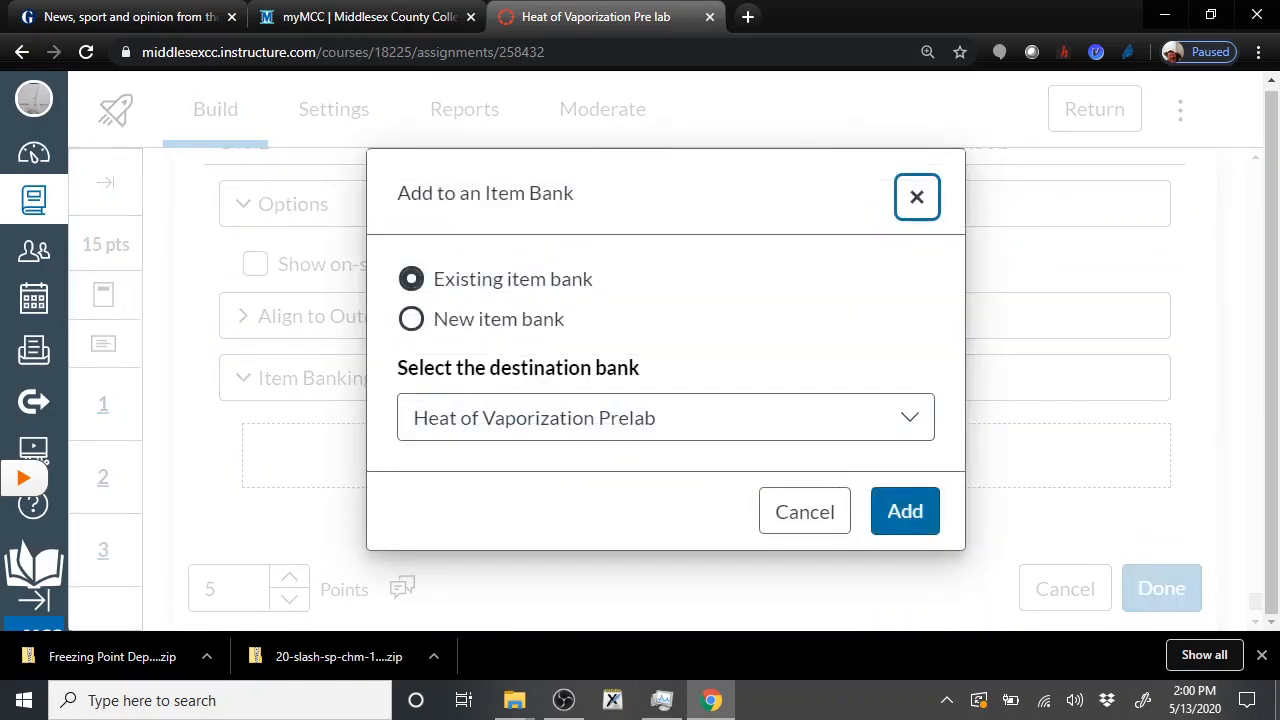
left_click(899, 514)
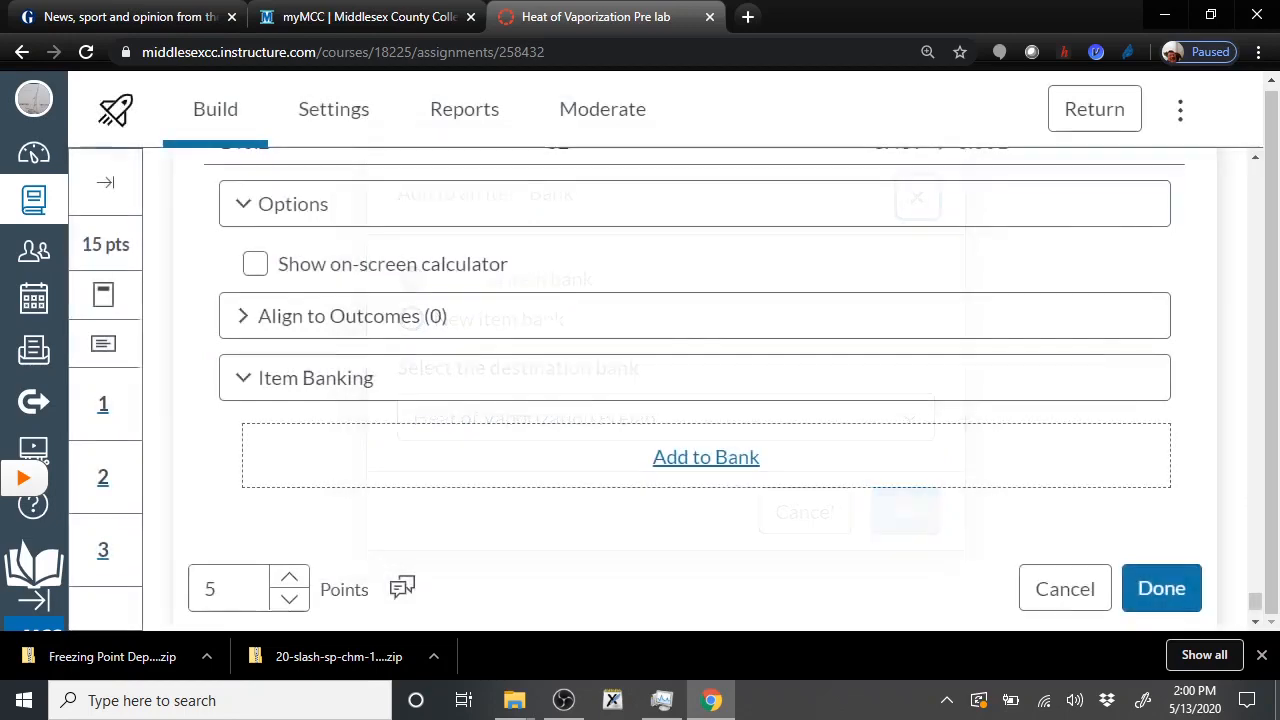
left_click(1161, 521)
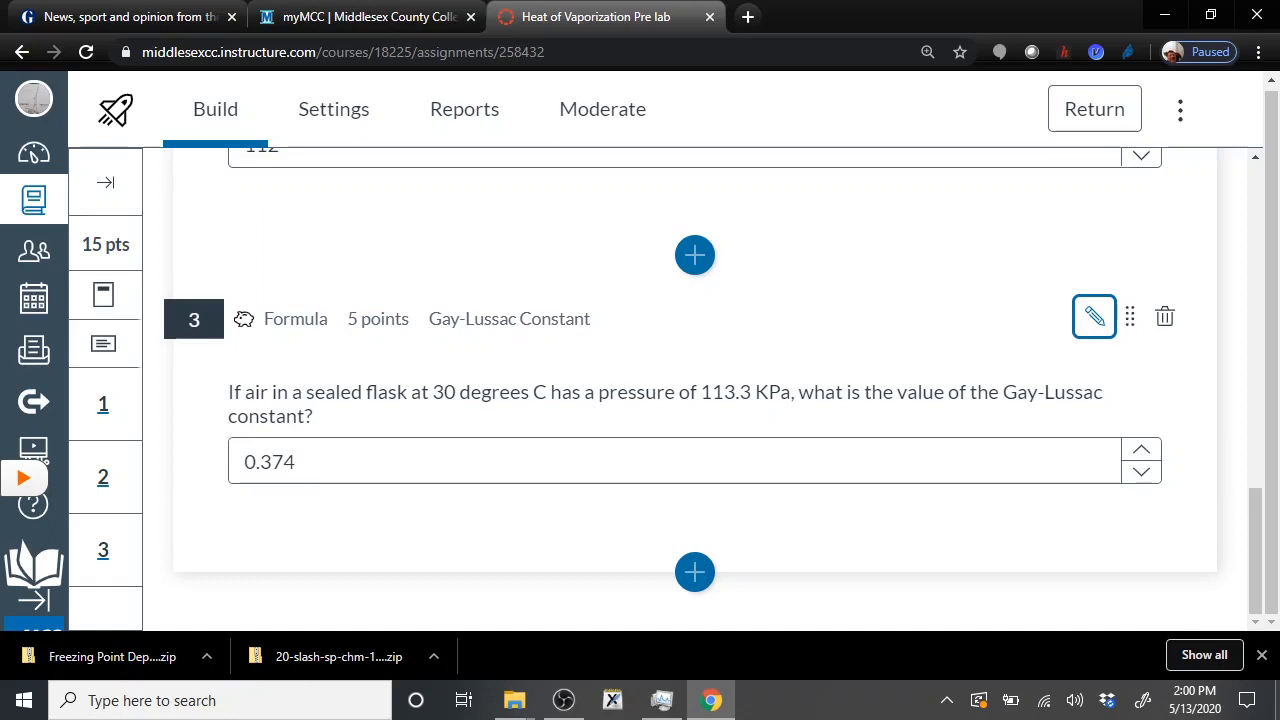
- Go to the item bank management list and open the sharing settings of the "Heat of Vaporization Prelab" bank
left_click(1180, 110)
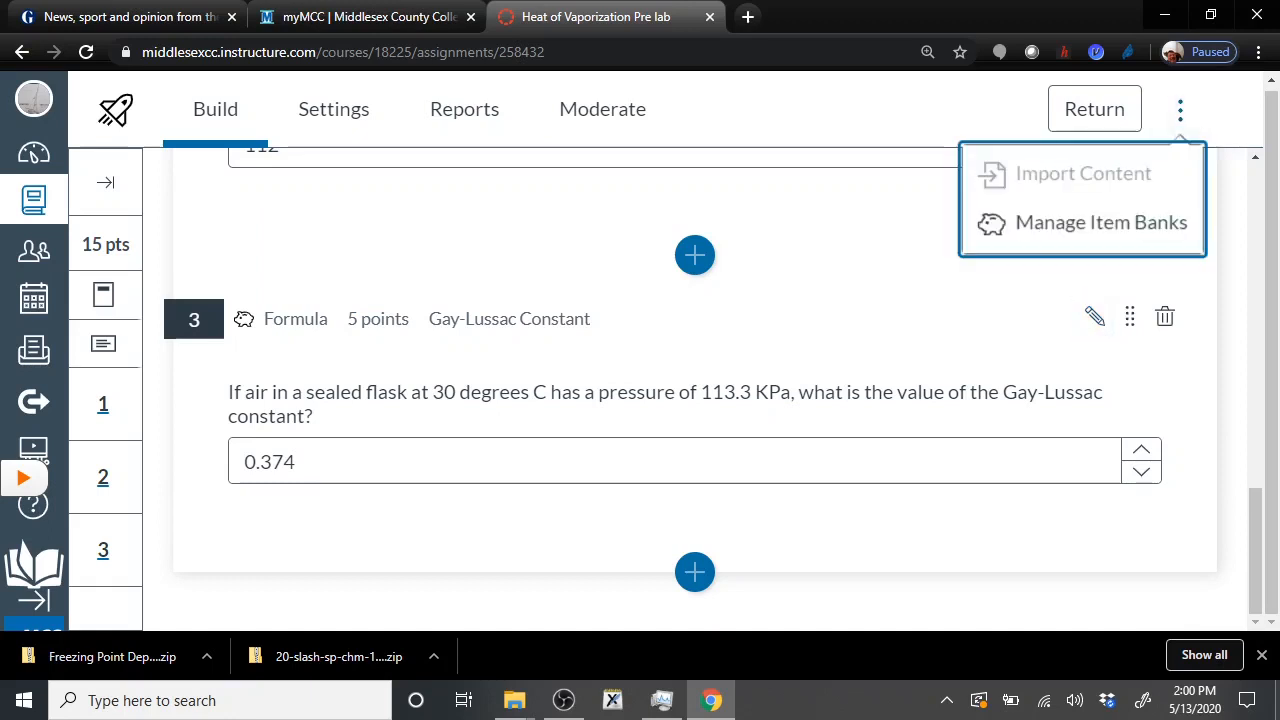
left_click(1101, 223)
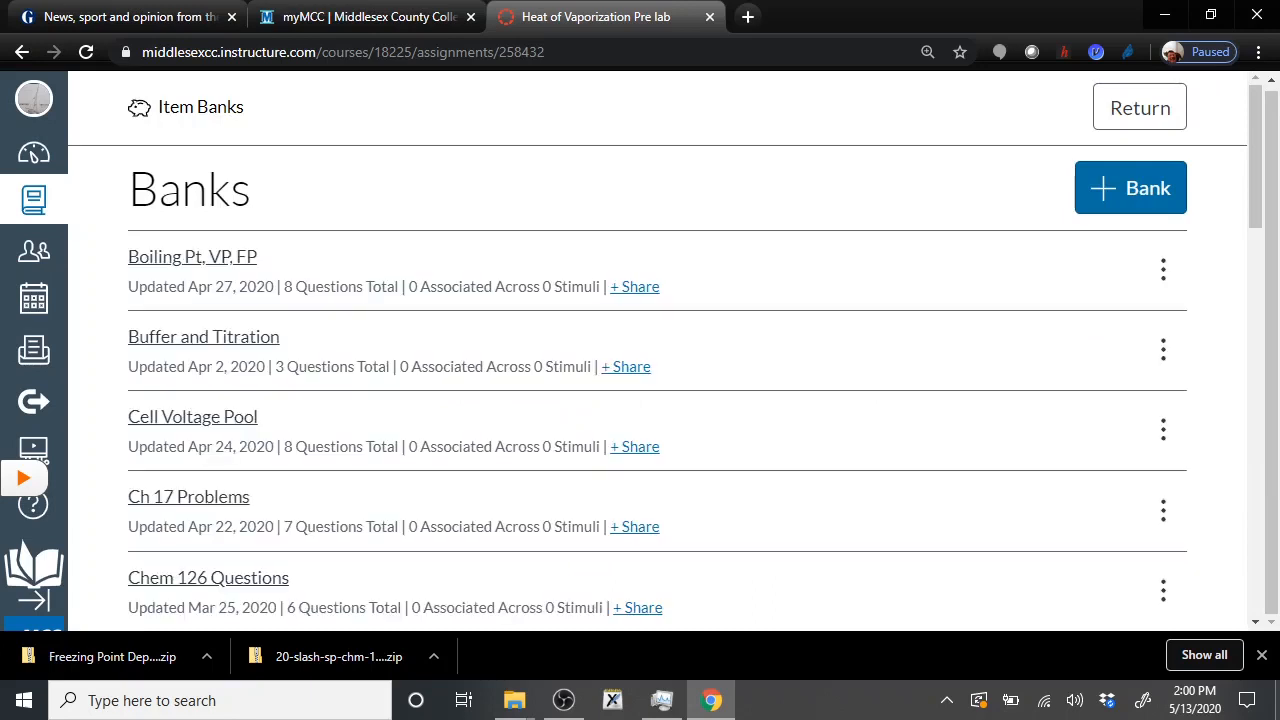
scroll(658, 385, "down", 2)
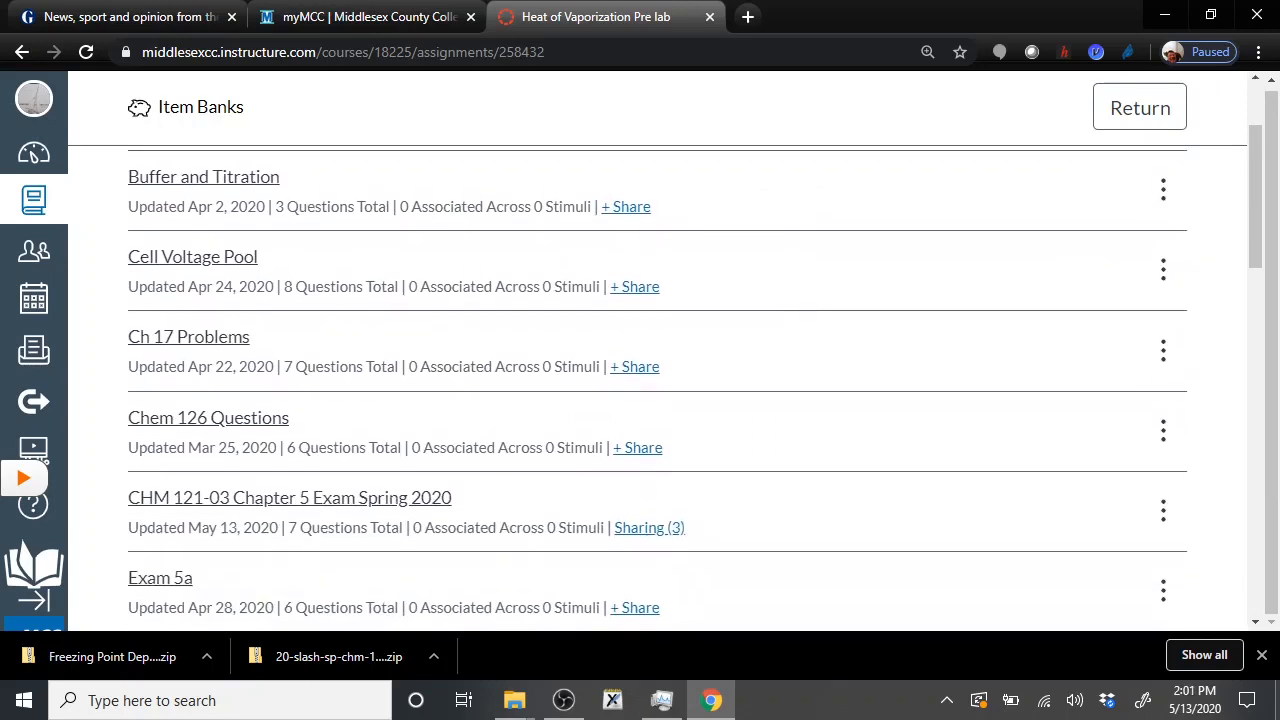
scroll(658, 385, "down", 3)
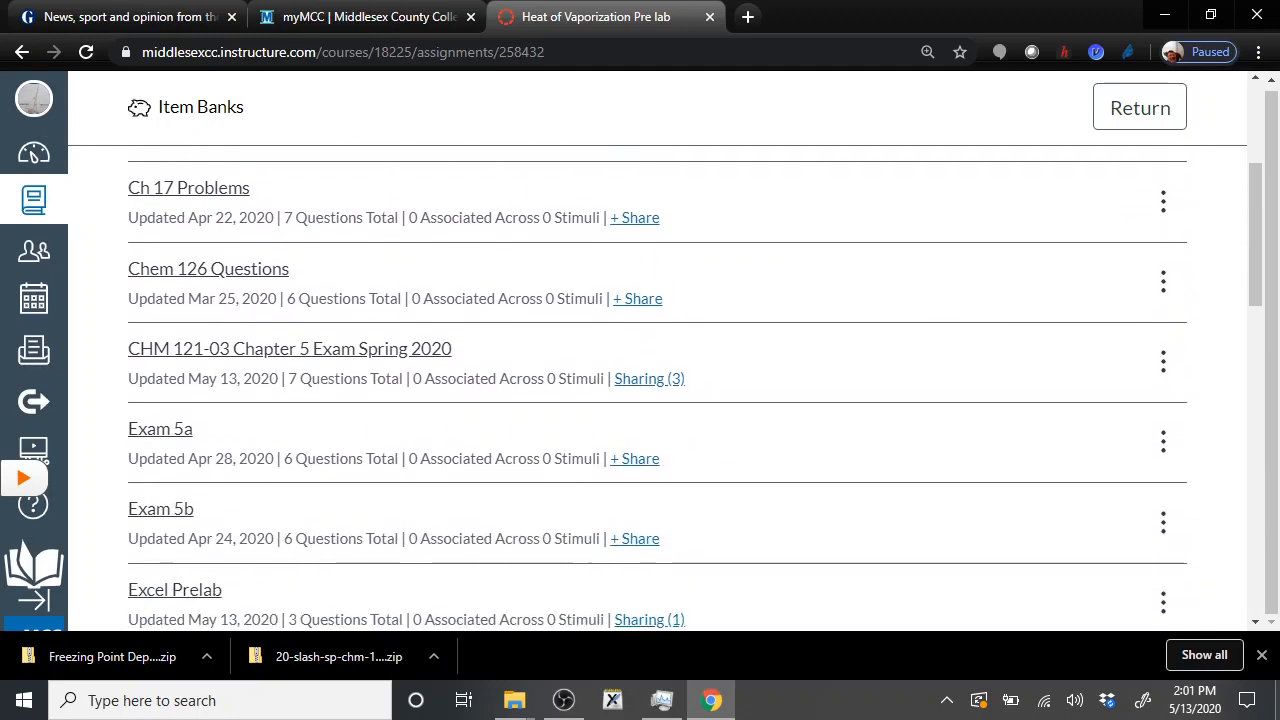
scroll(658, 385, "down", 3)
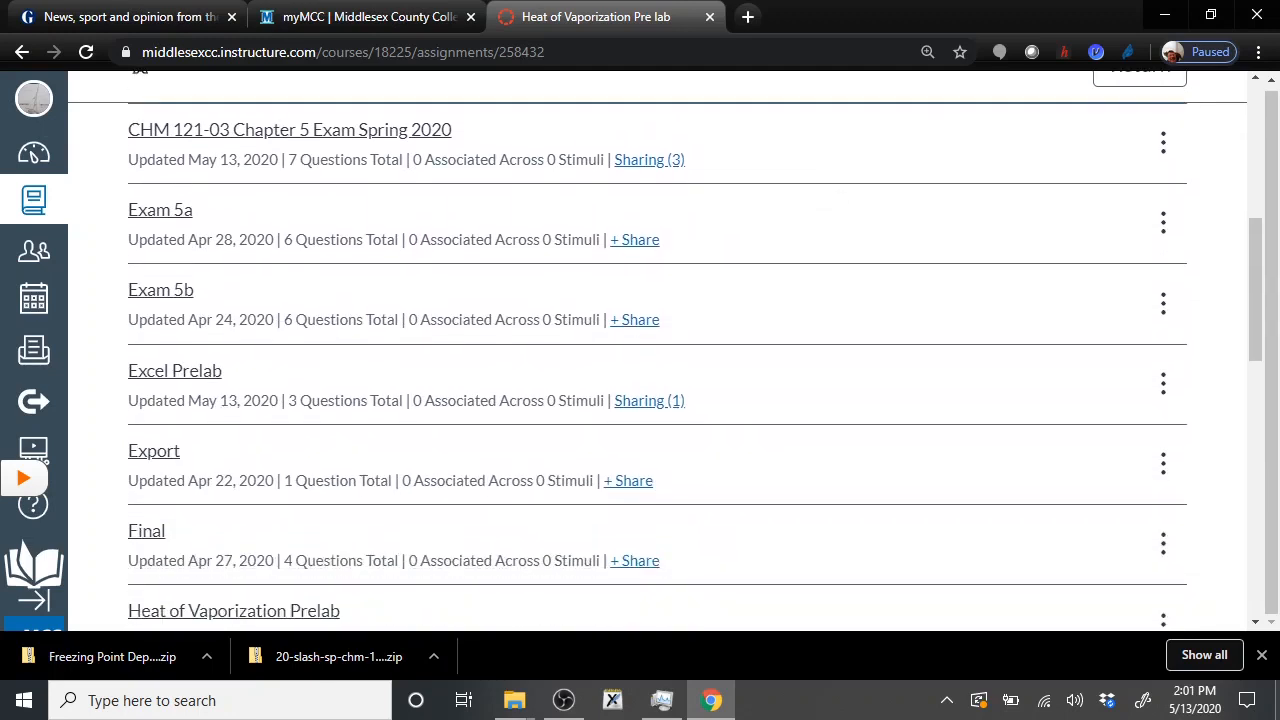
scroll(658, 385, "down", 1)
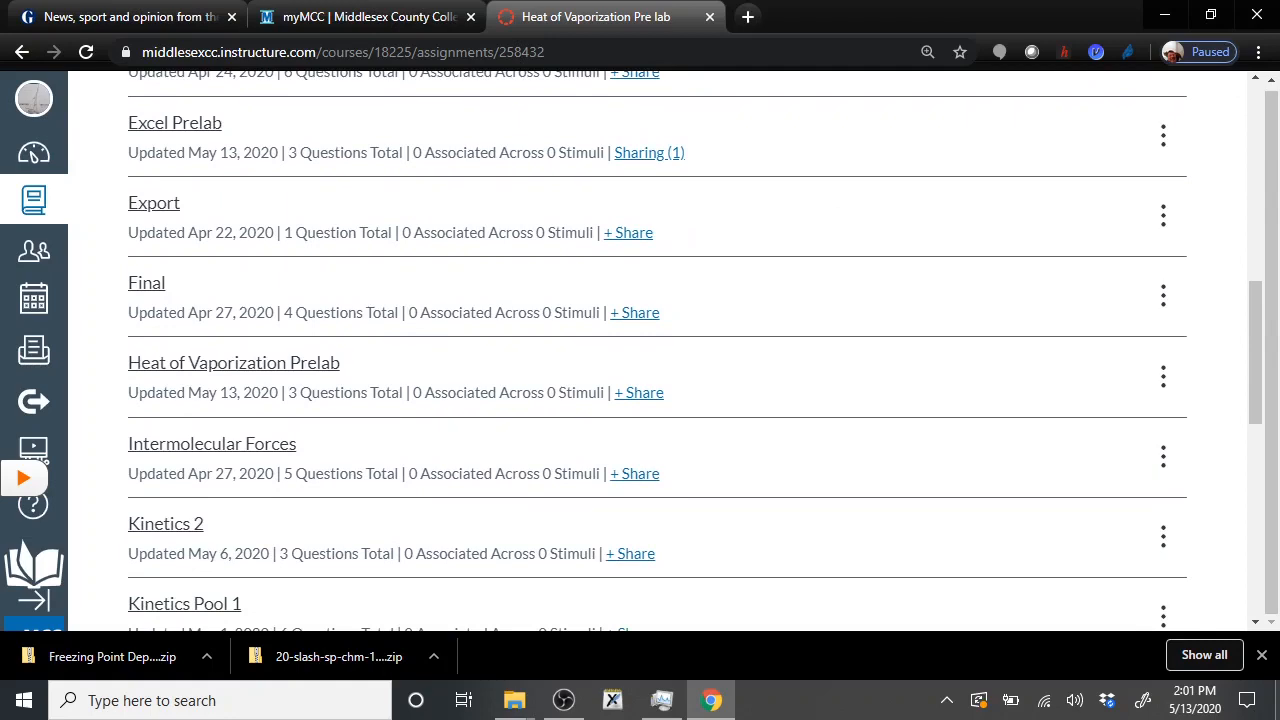
left_click(638, 392)
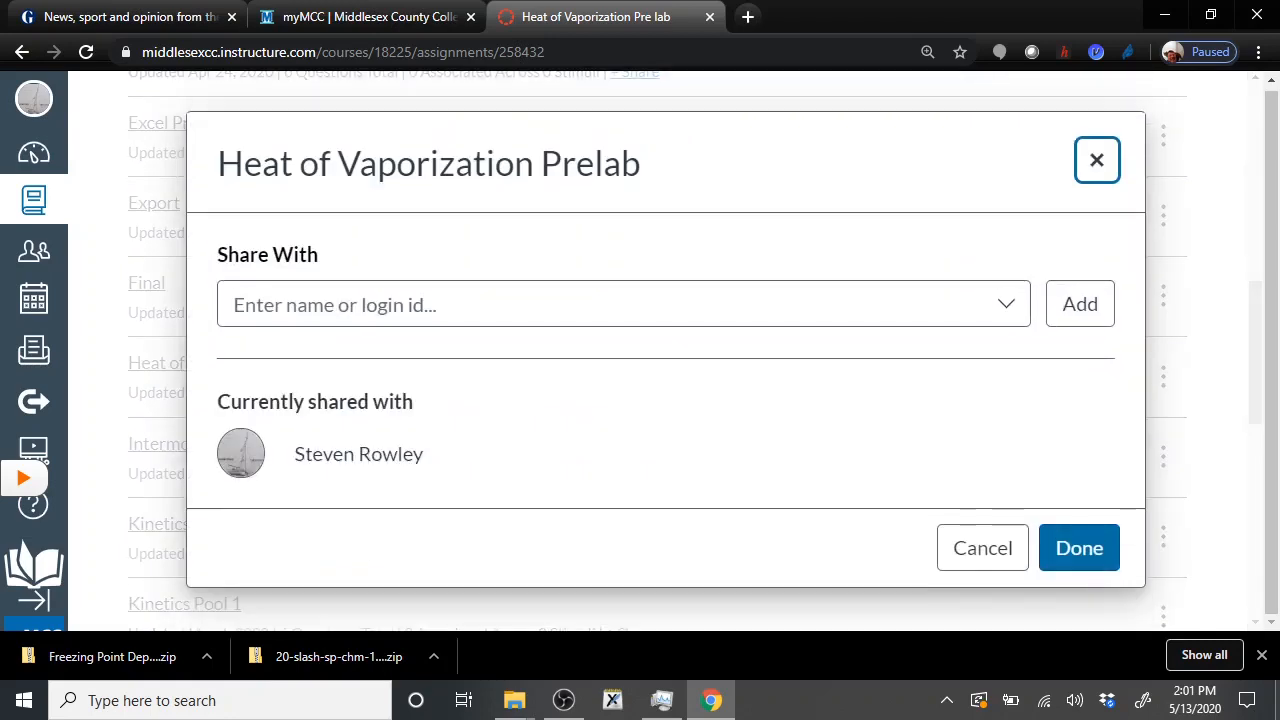
- Share the "Heat of Vaporization Prelab" item bank with a colleague by looking up their name, and save the sharing settings
left_click(457, 304)
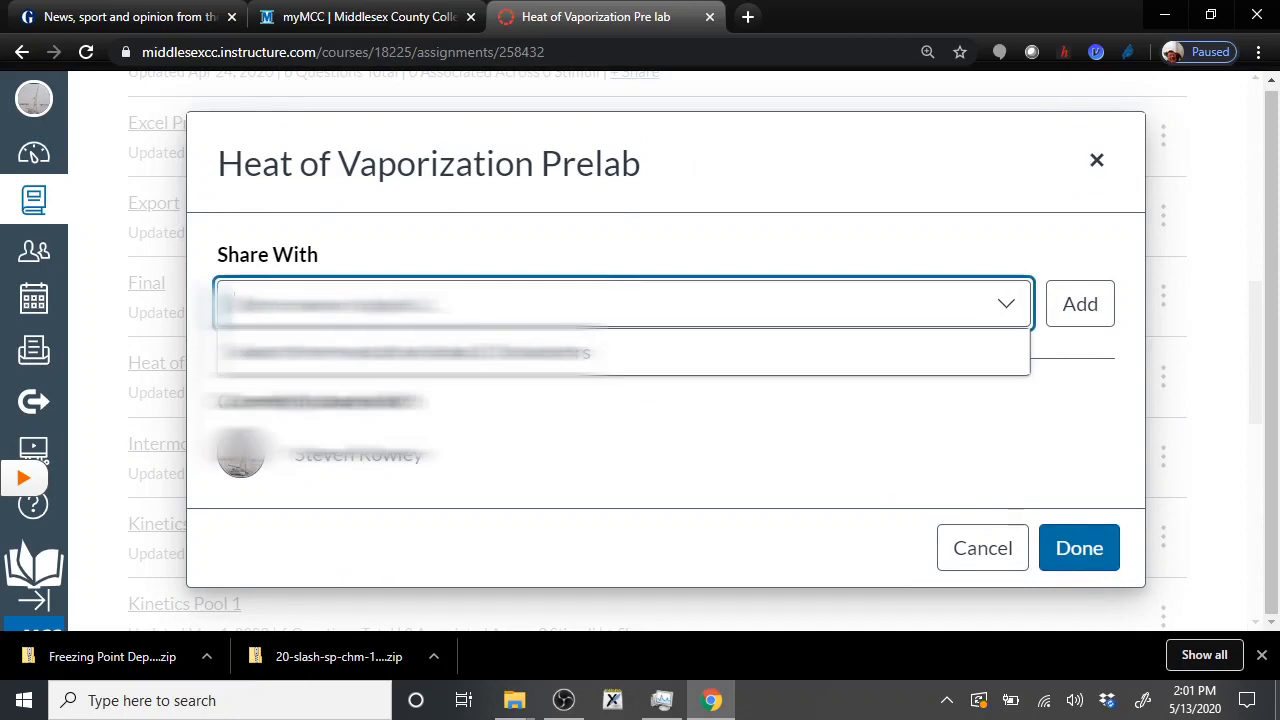
type("stev")
key("BackSpace")
key("BackSpace")
key("BackSpace")
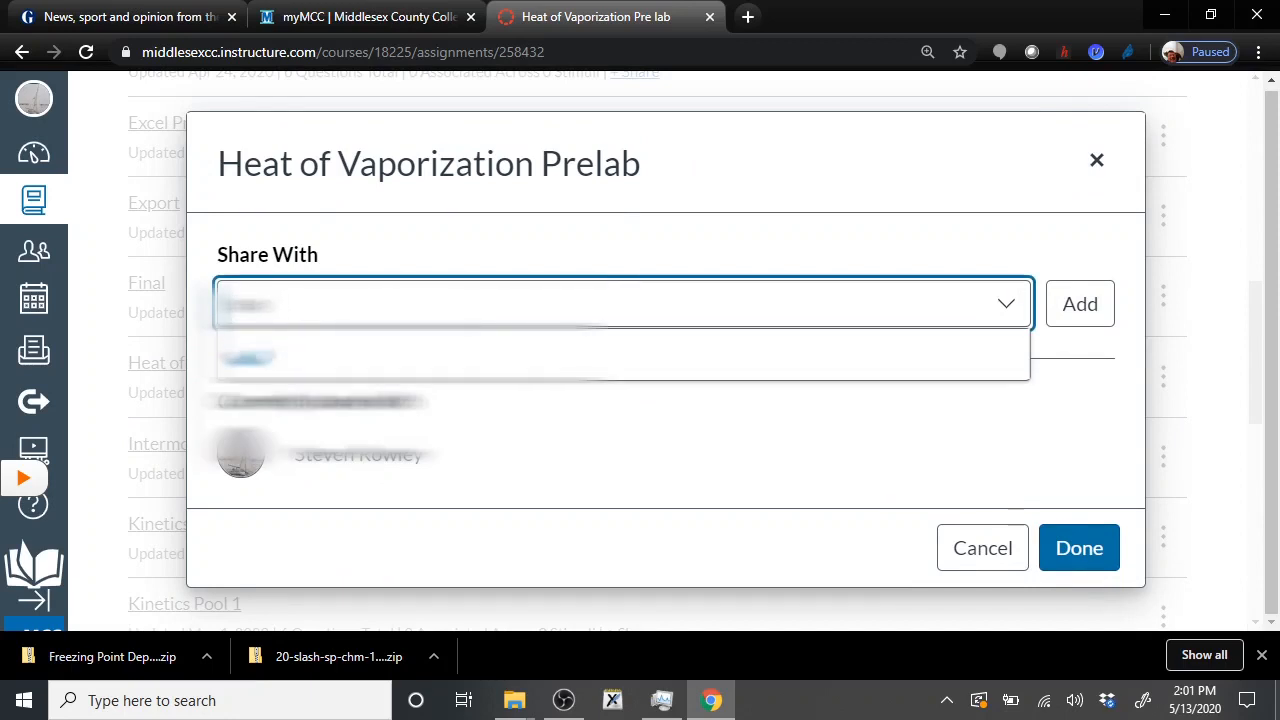
type("na")
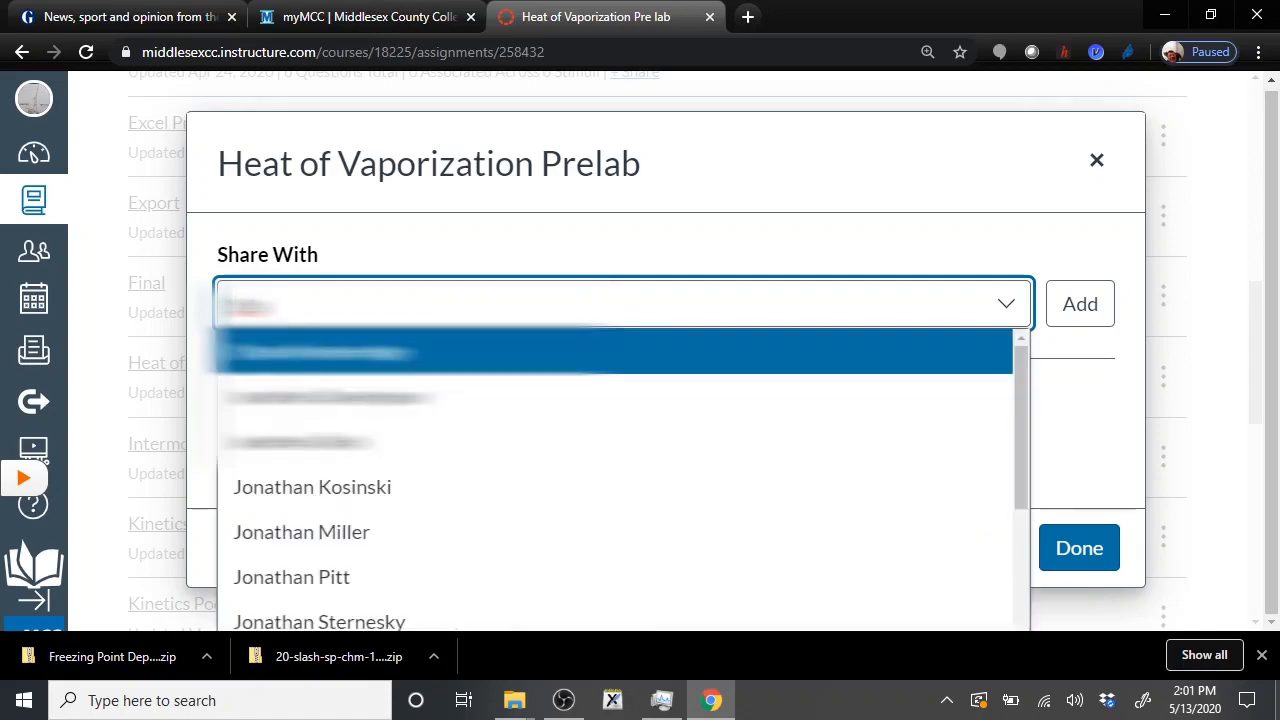
type("h")
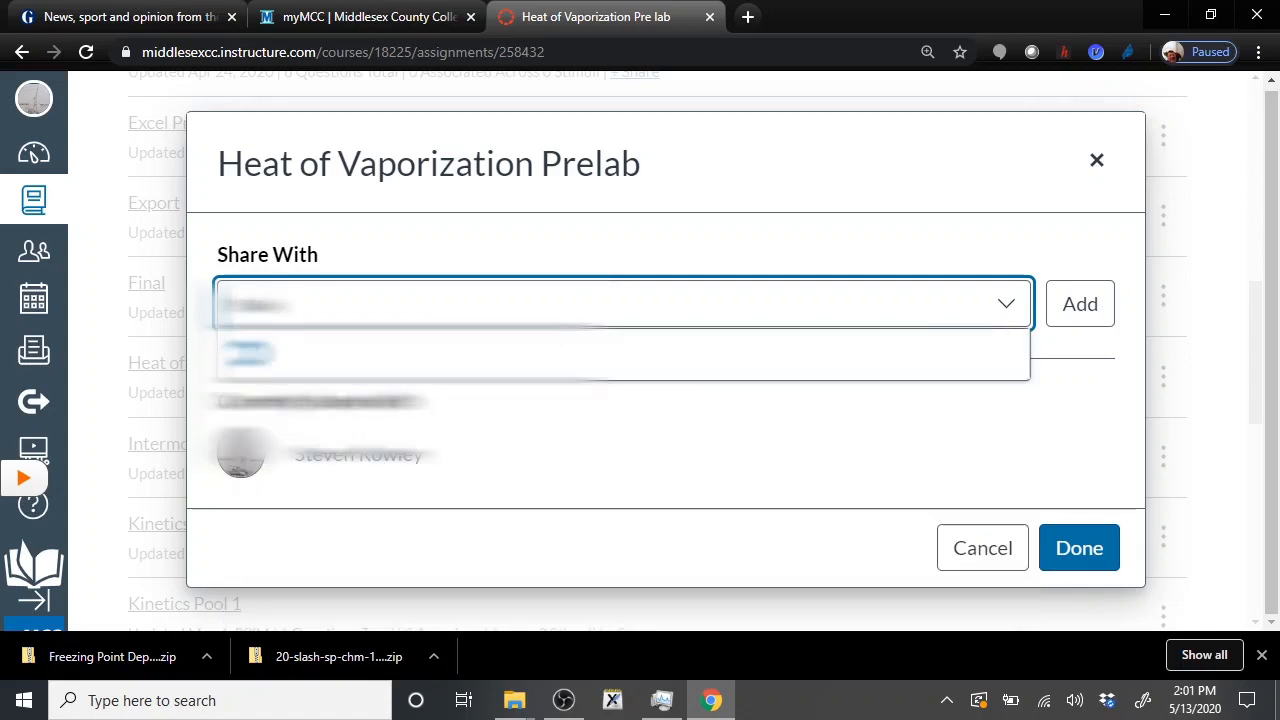
key("Return")
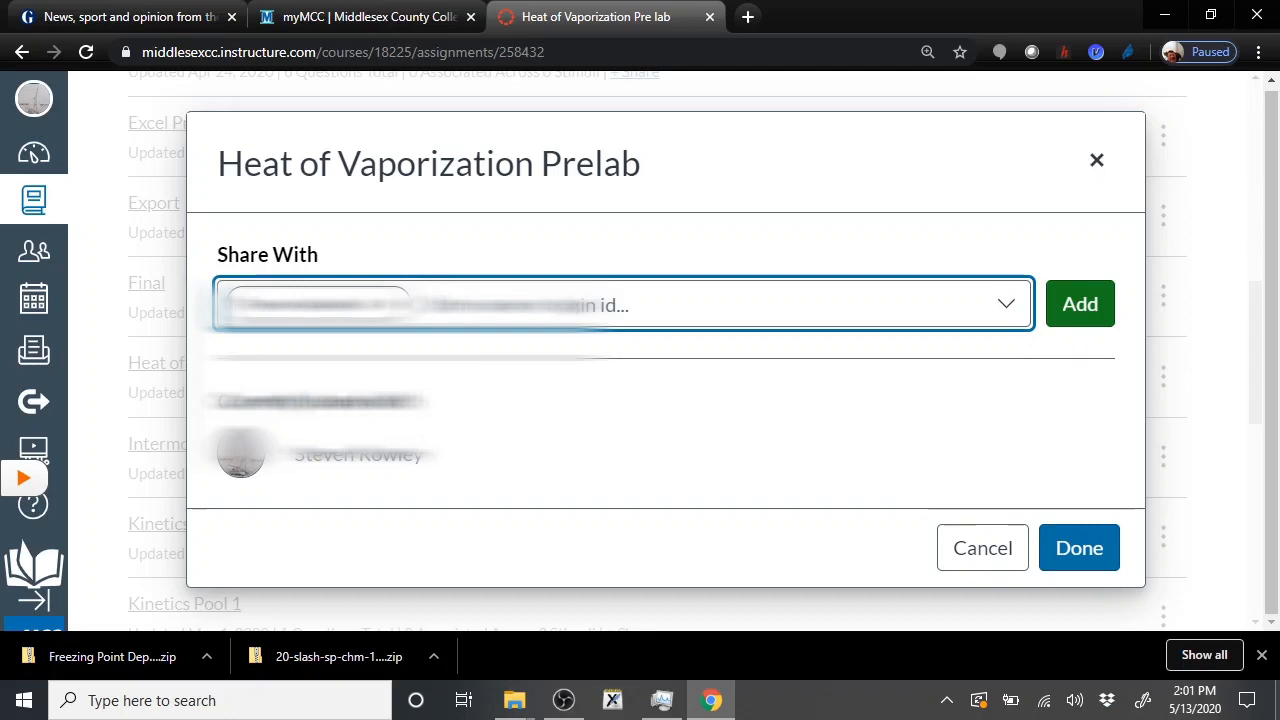
key("Tab")
key("Return")
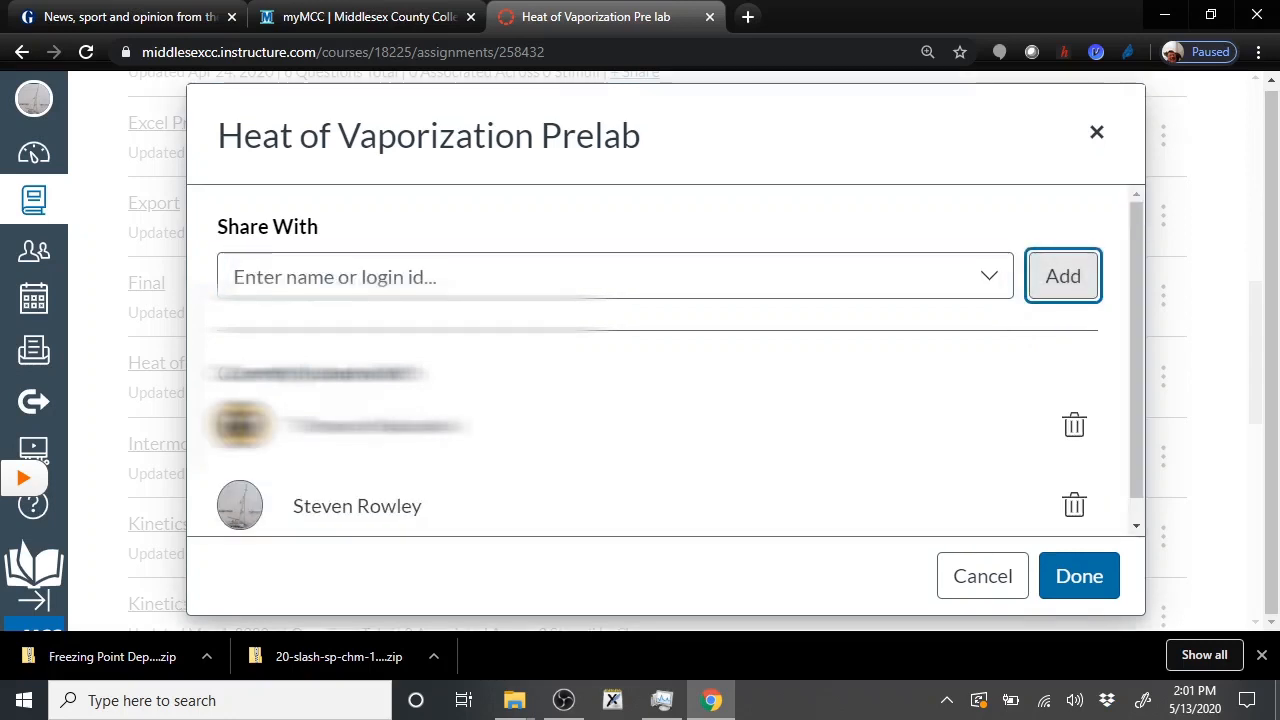
left_click(1079, 576)
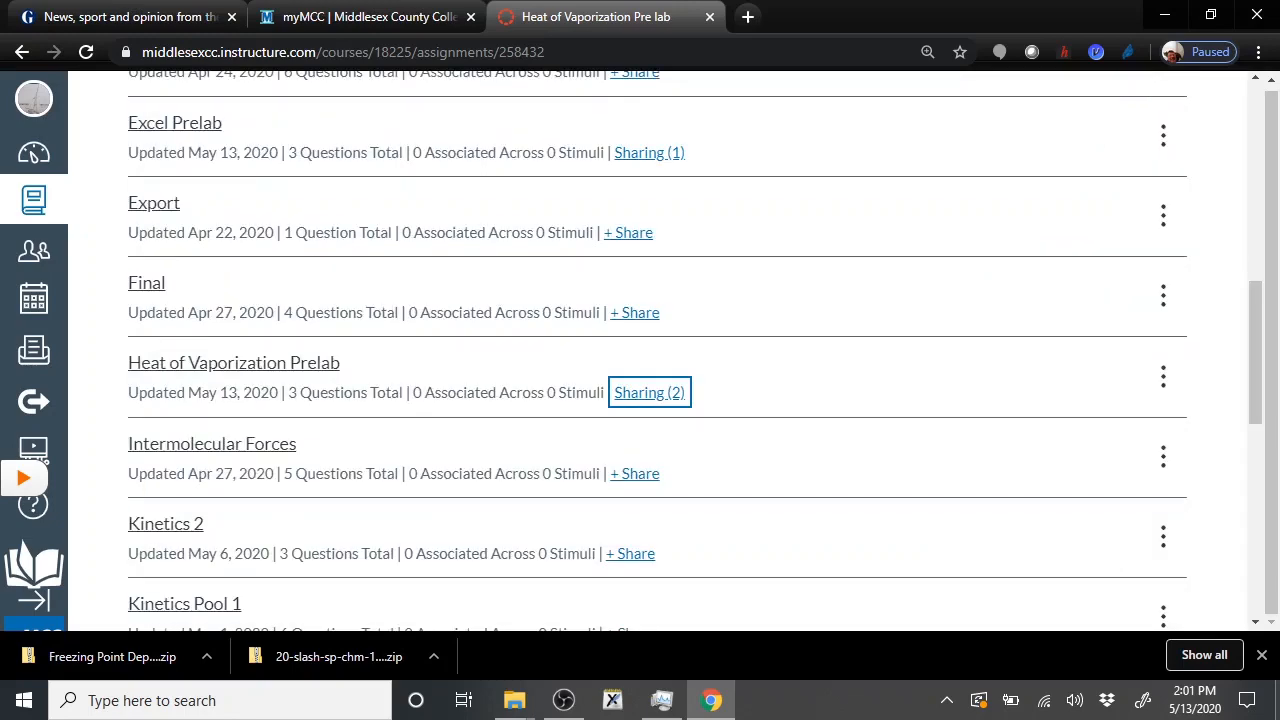